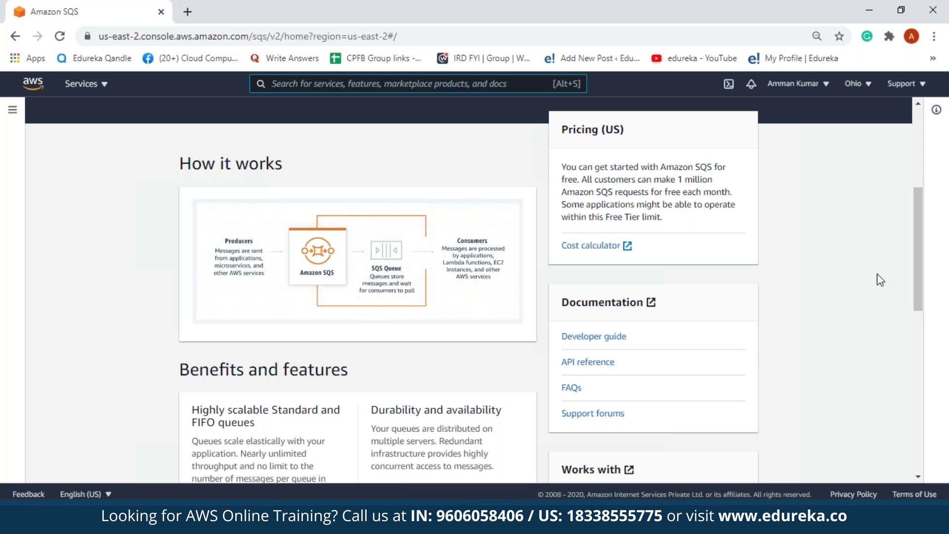
Look over the Amazon SQS overview page and open the form for creating a new queue.
left_click_drag(918, 279, 919, 320)
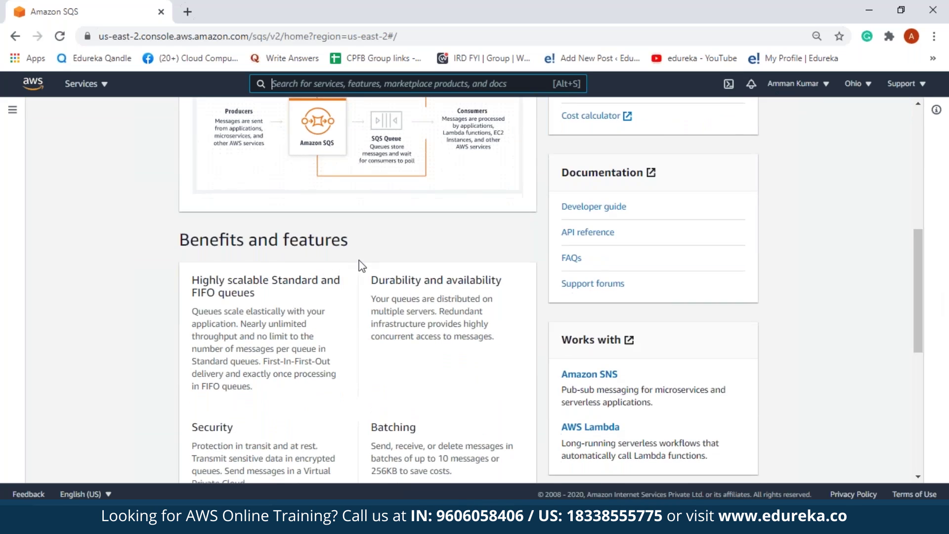
scroll(217, 354, "down", 6)
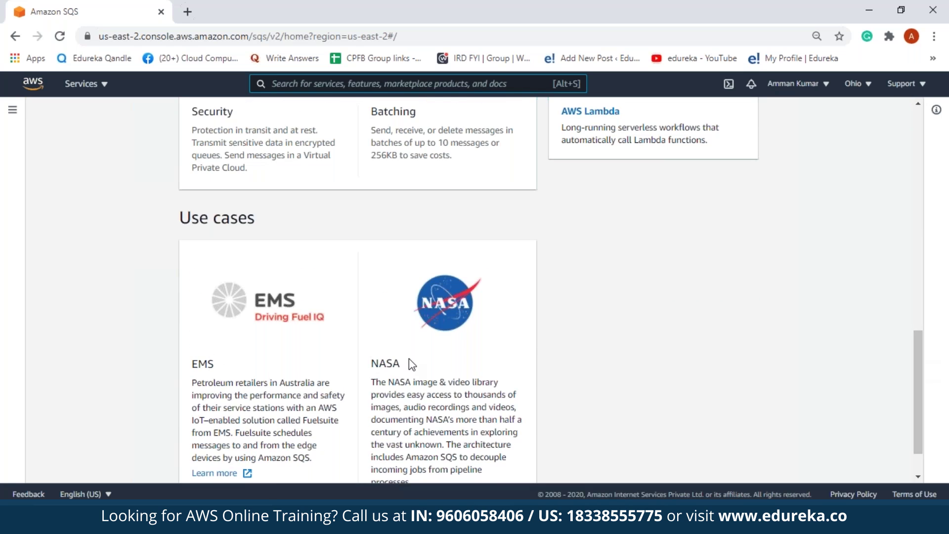
left_click_drag(919, 394, 913, 148)
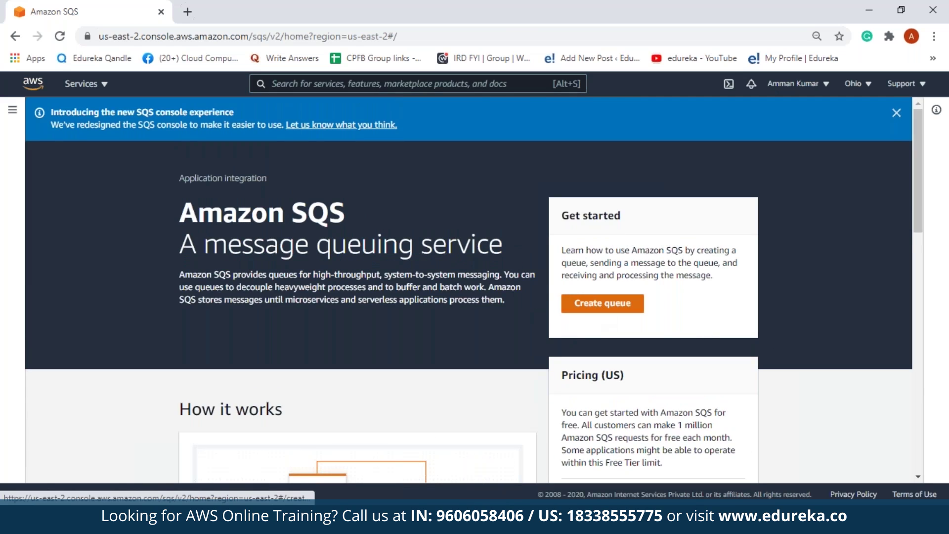
left_click(603, 303)
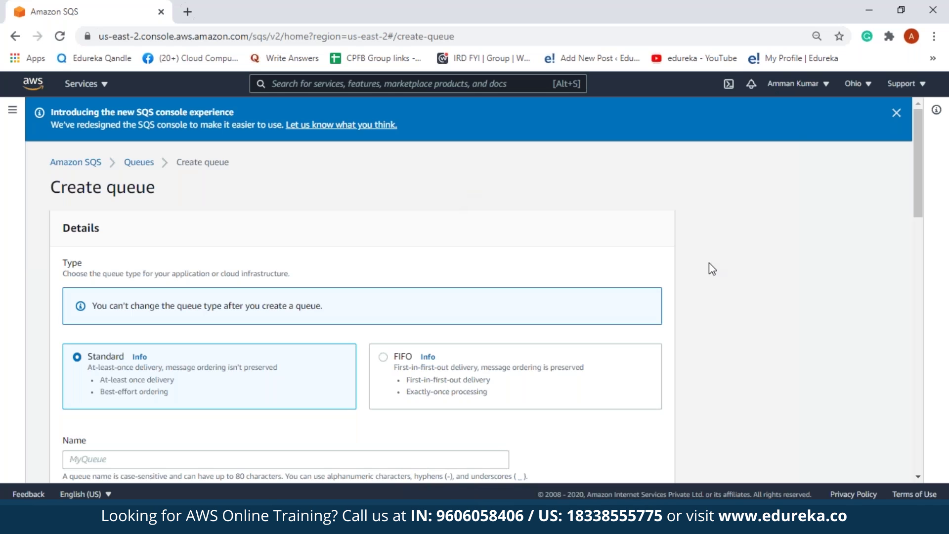
Compare the queue types by trying FIFO and returning the selection to Standard.
left_click_drag(918, 216, 921, 240)
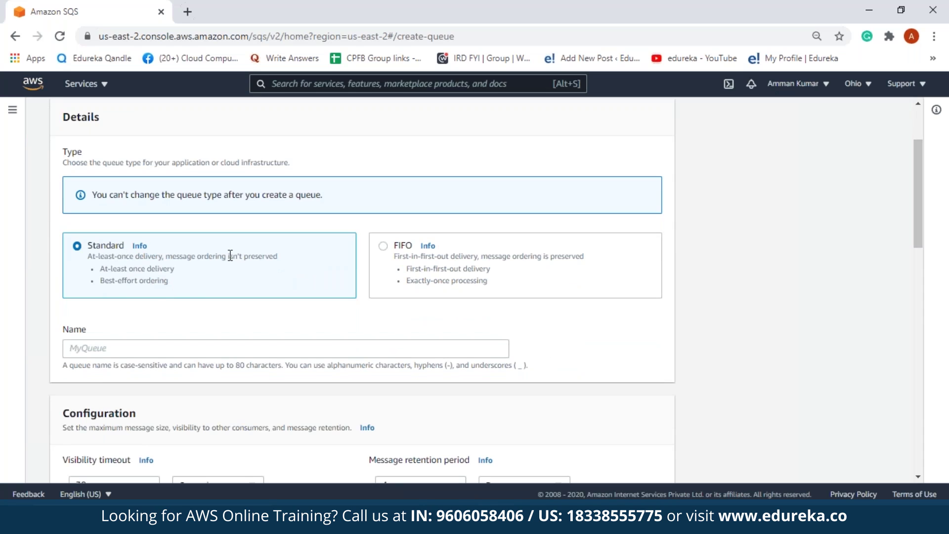
left_click(384, 249)
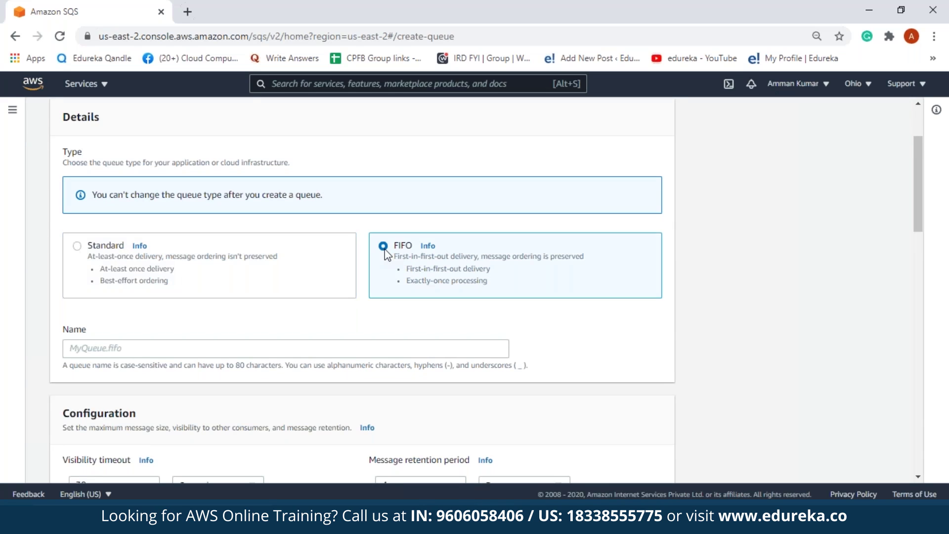
left_click(78, 247)
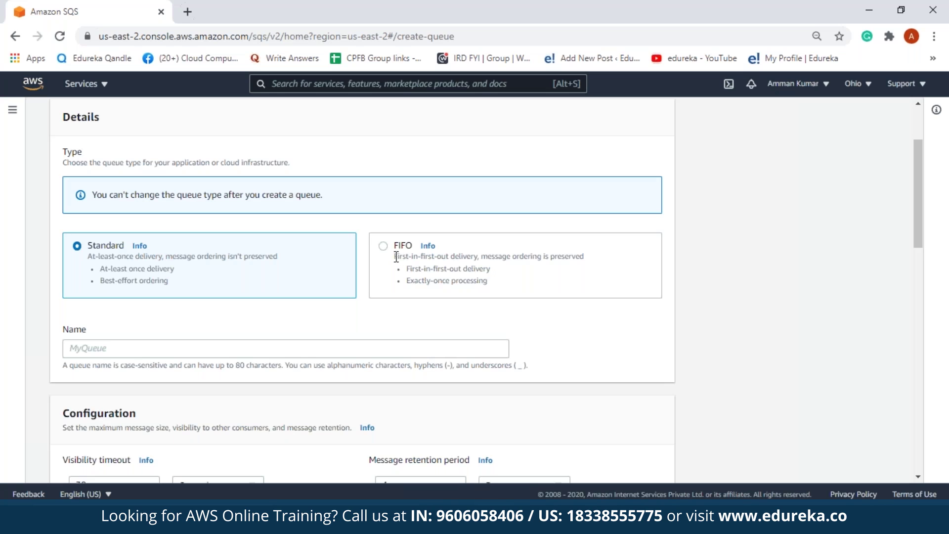
left_click(383, 246)
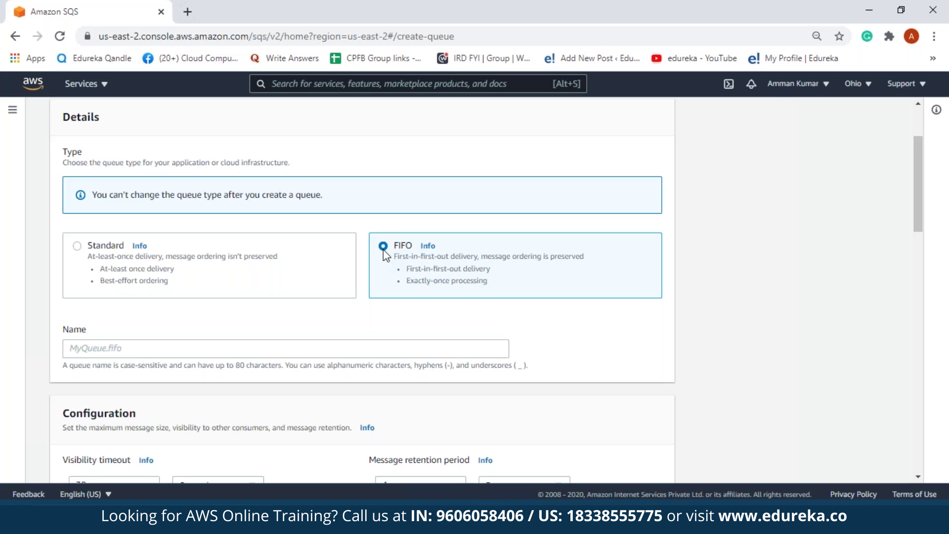
left_click(248, 280)
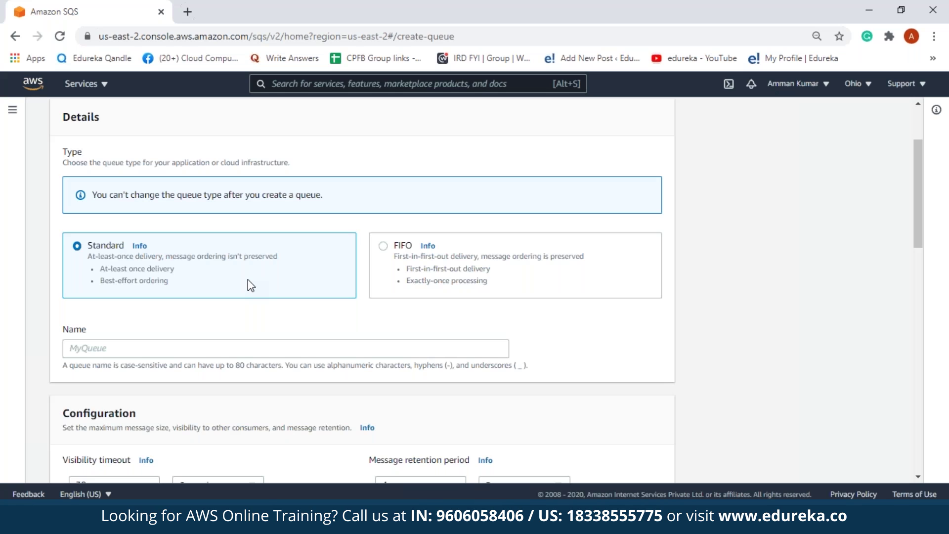
left_click(483, 291)
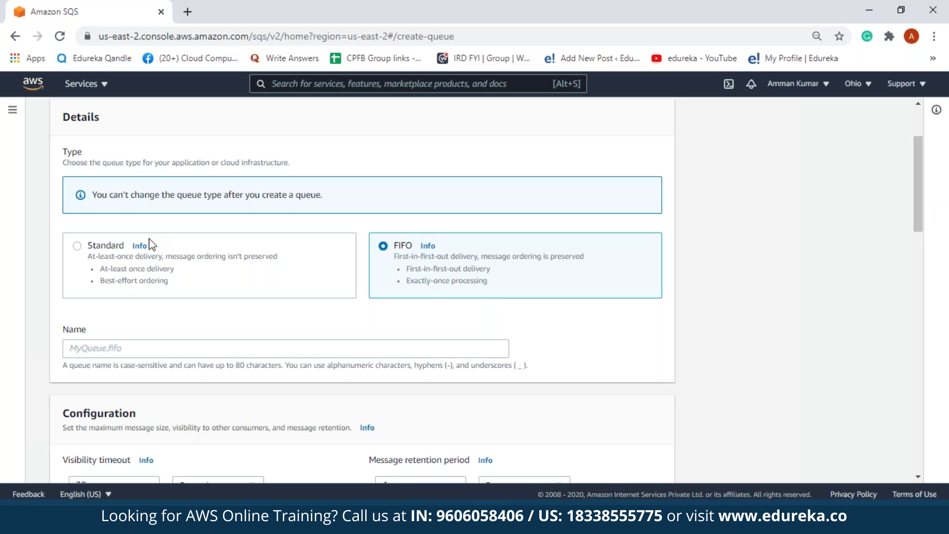
left_click(75, 246)
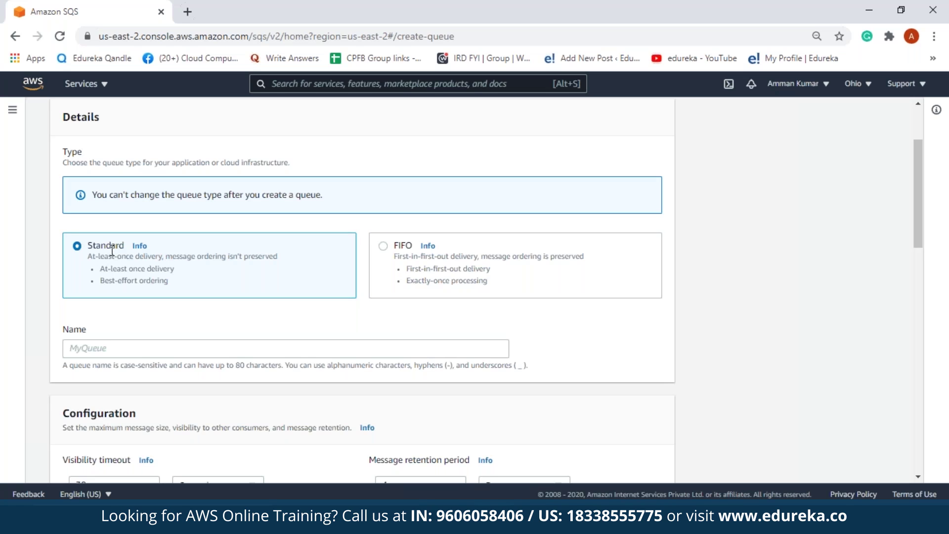
Name the queue "My- Queue" and set its message retention period to 5 days.
left_click(109, 346)
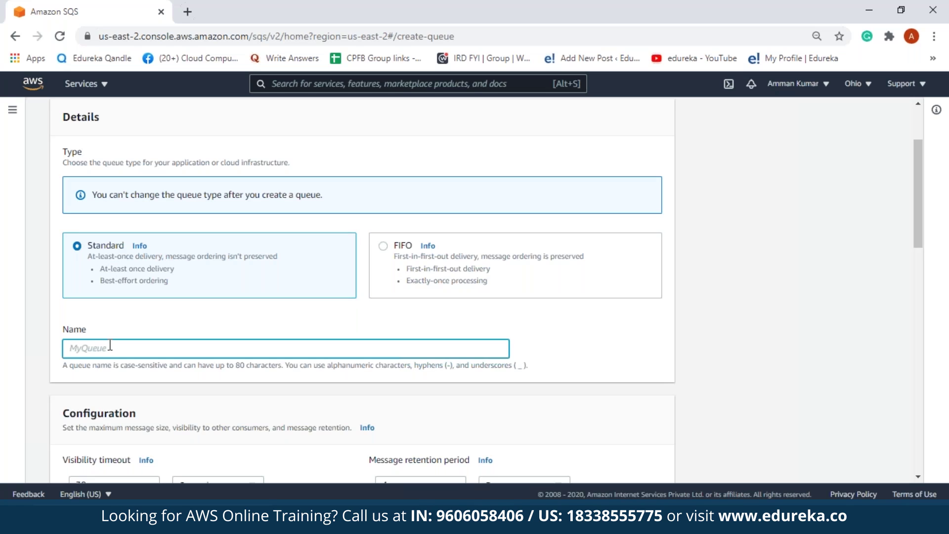
type("My- Queue")
left_click_drag(918, 239, 923, 330)
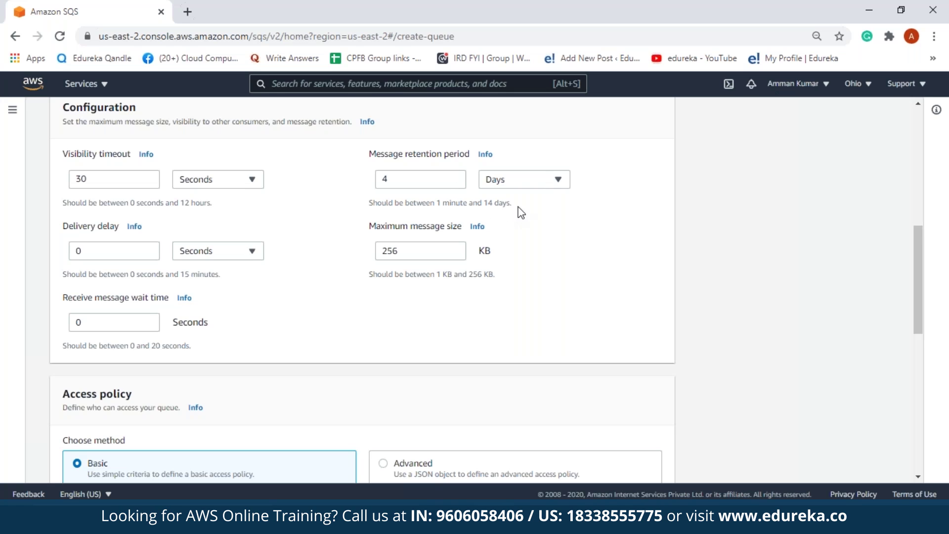
left_click(421, 179)
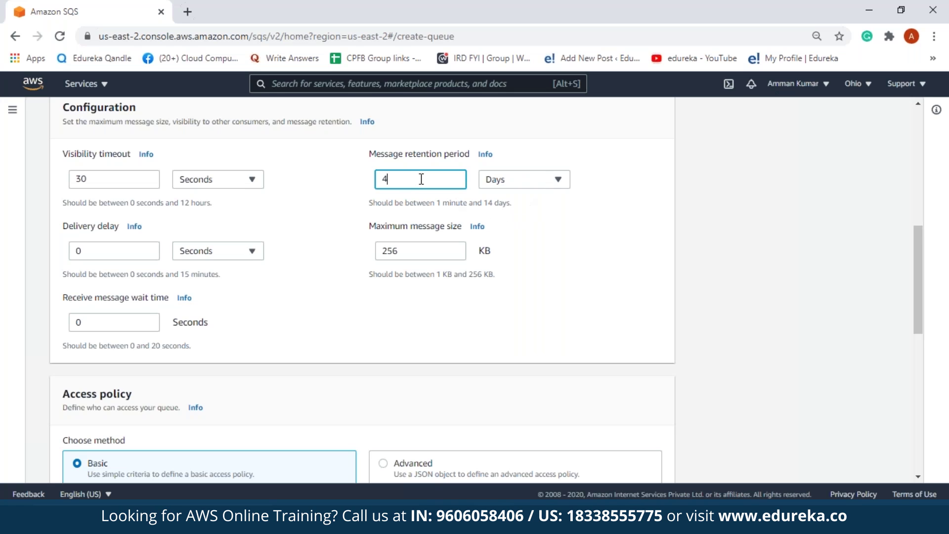
type("5")
key("BackSpace")
key("BackSpace")
type("5")
Try the Advanced access policy method and return the selection to Basic.
scroll(923, 287, "up", 1)
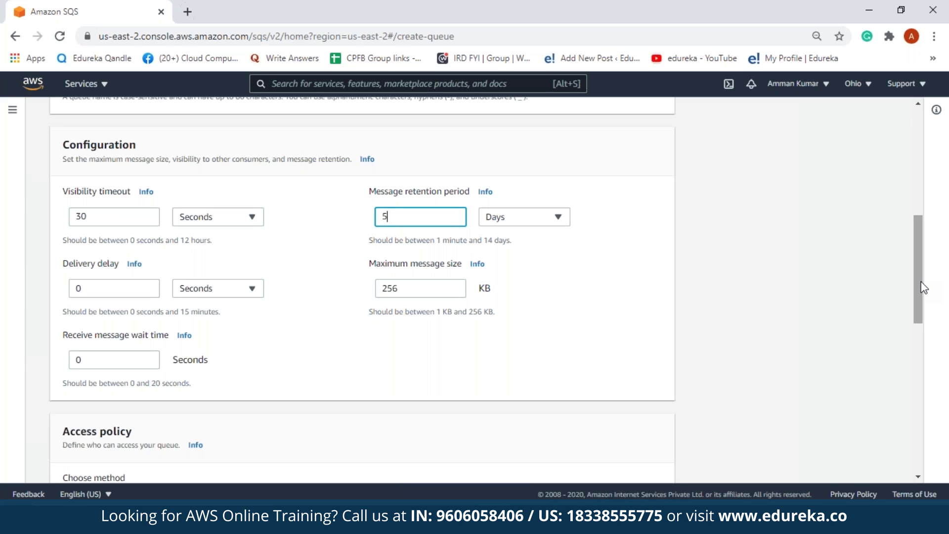
scroll(923, 287, "down", 6)
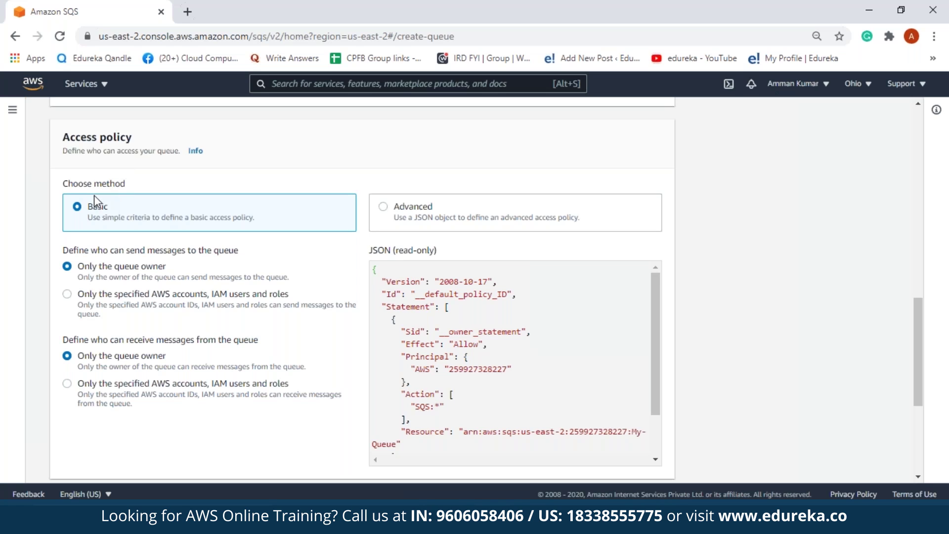
left_click(383, 207)
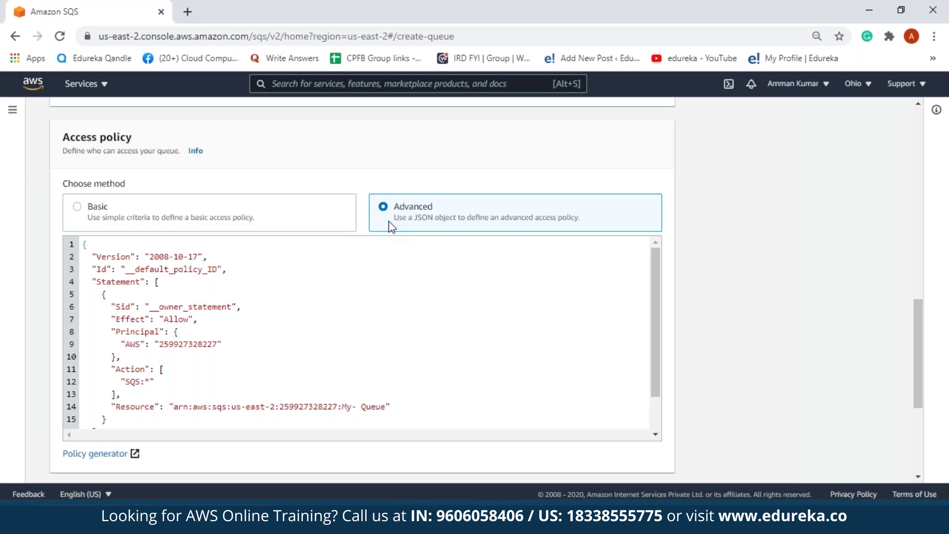
left_click(79, 210)
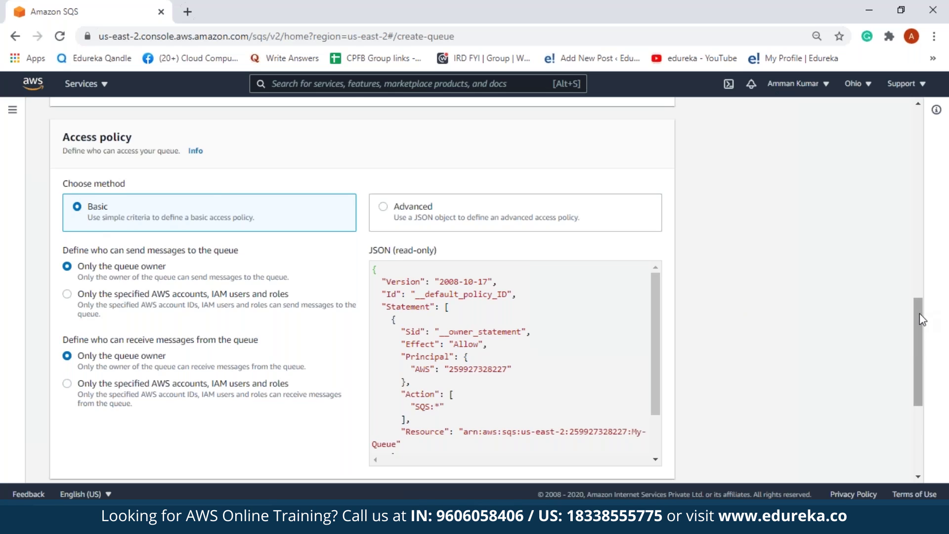
Expand the encryption settings, try enabling server-side encryption, and set it back to Disabled.
left_click_drag(918, 311, 918, 342)
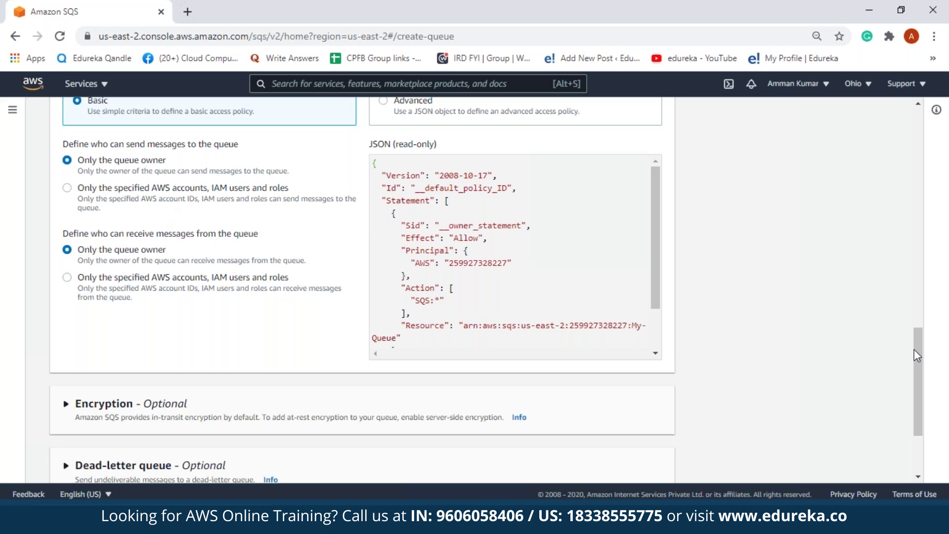
left_click_drag(920, 359, 920, 396)
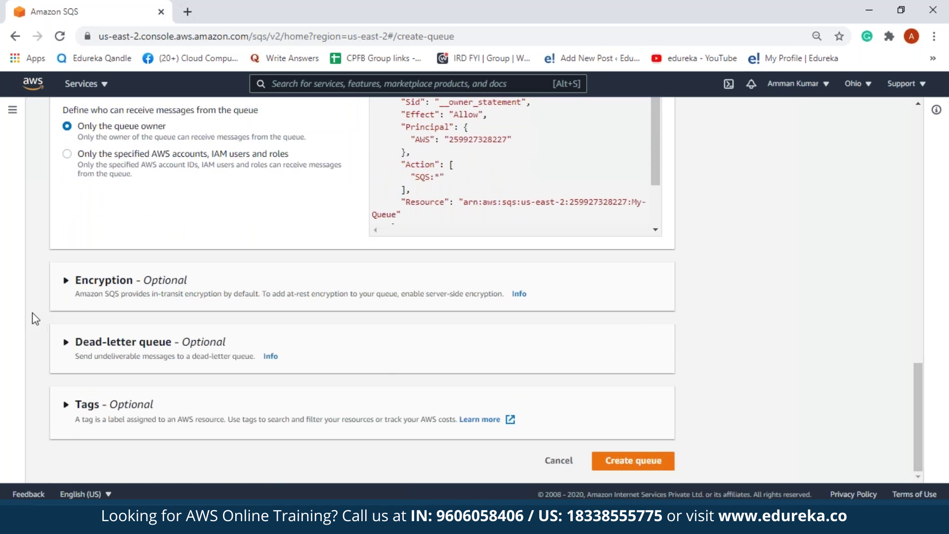
left_click(68, 282)
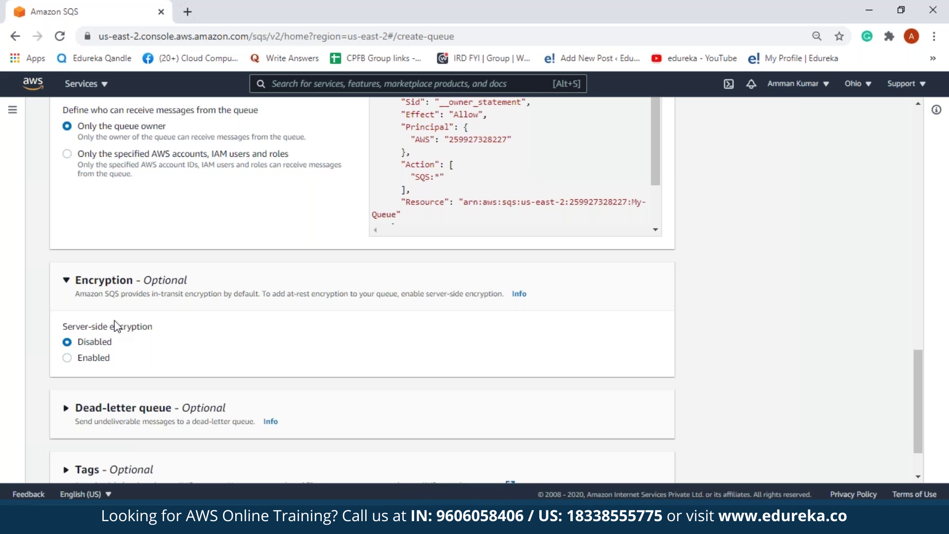
left_click(64, 361)
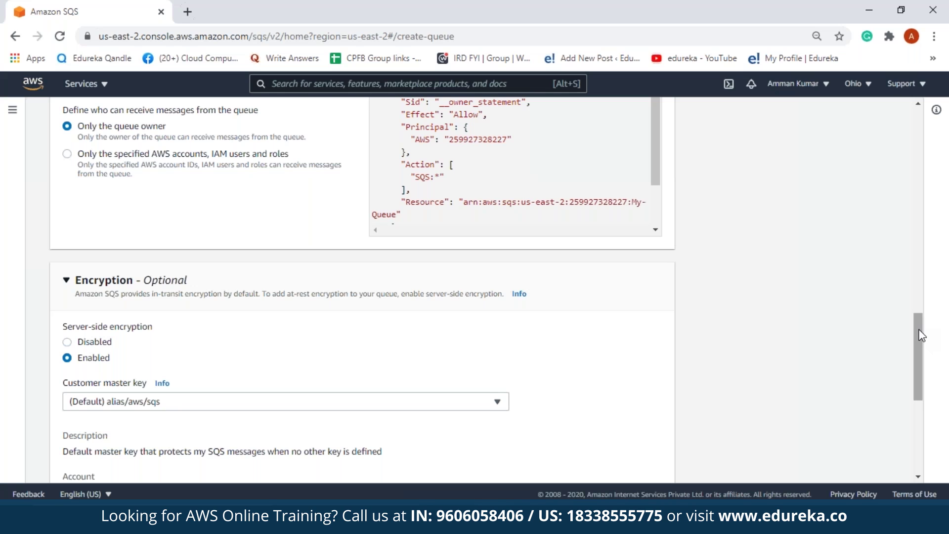
left_click(67, 342)
Read the dead-letter queue help and try enabling the option with its queue choices, setting it back to Disabled.
left_click_drag(918, 390, 918, 417)
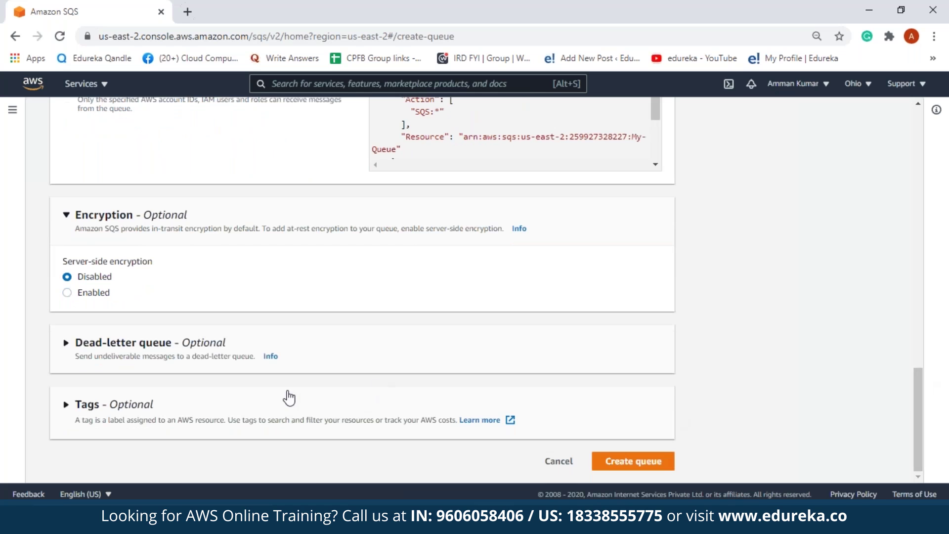
left_click(271, 358)
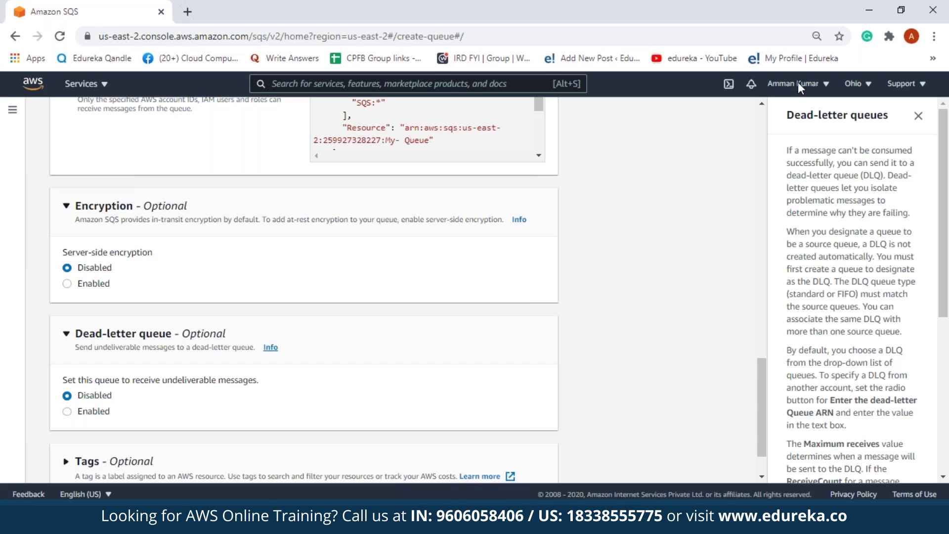
left_click(918, 116)
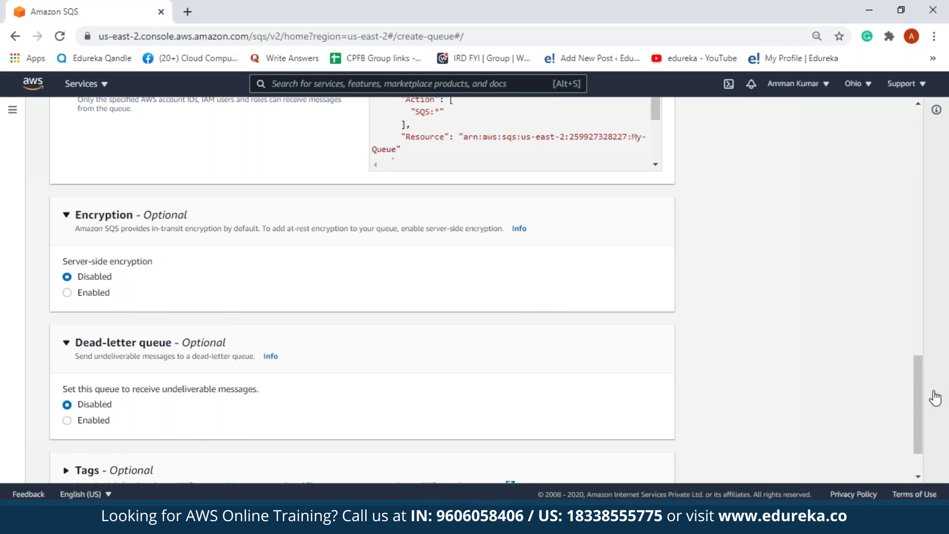
scroll(934, 396, "down", 1)
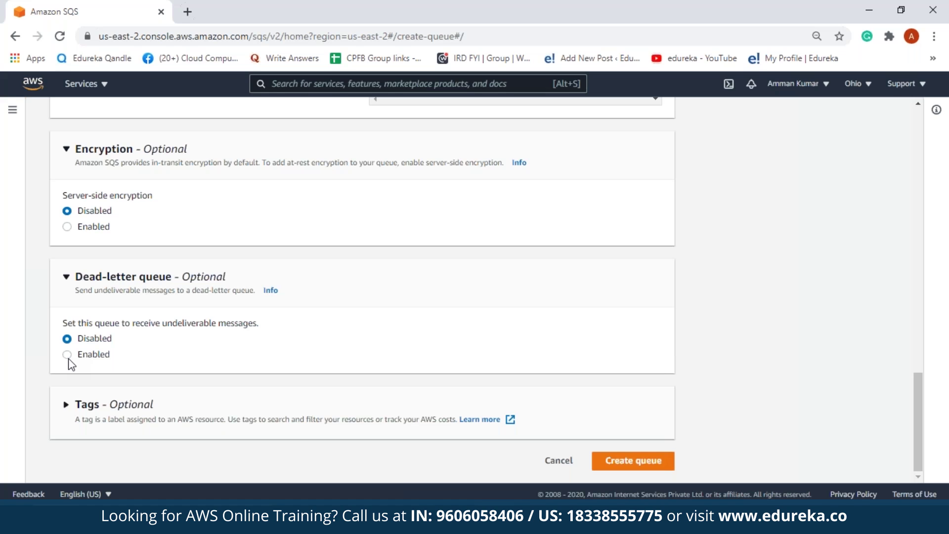
left_click(68, 354)
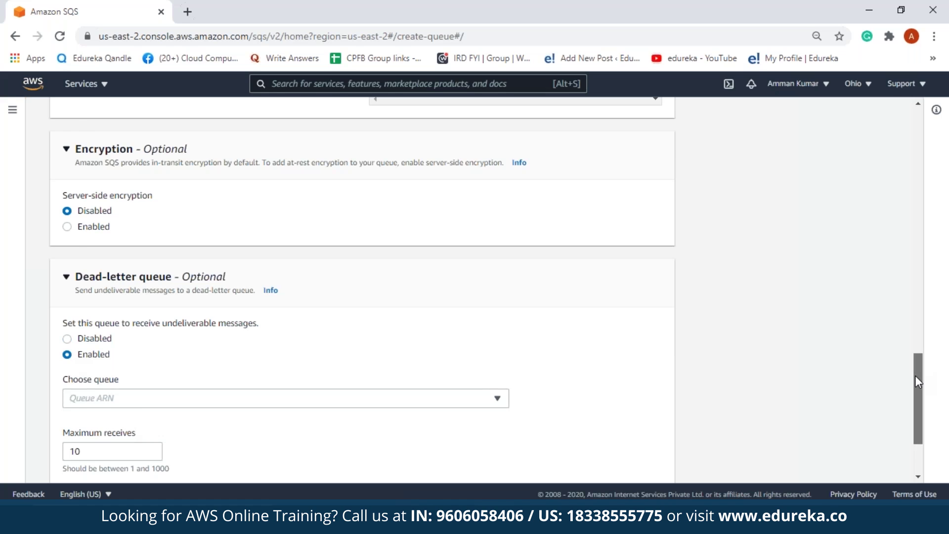
scroll(916, 376, "down", 2)
left_click(102, 287)
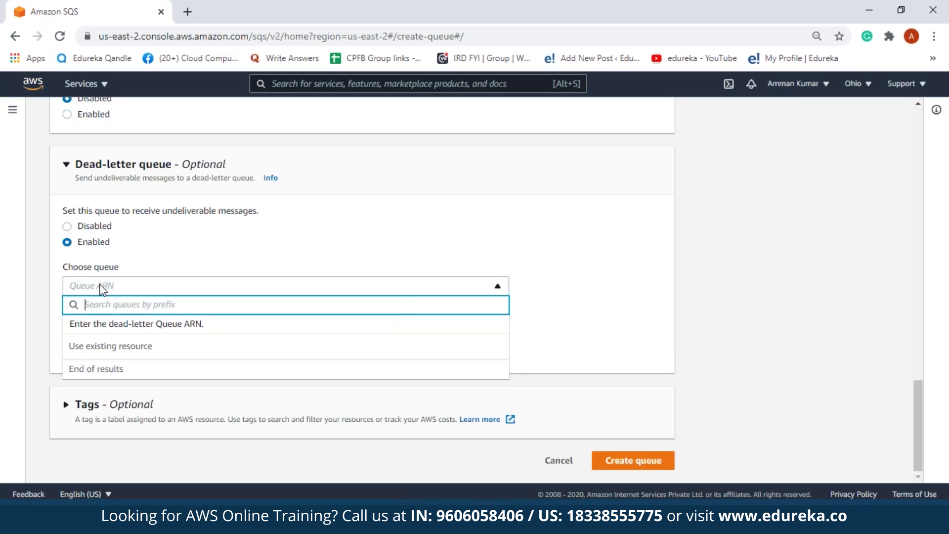
left_click(497, 290)
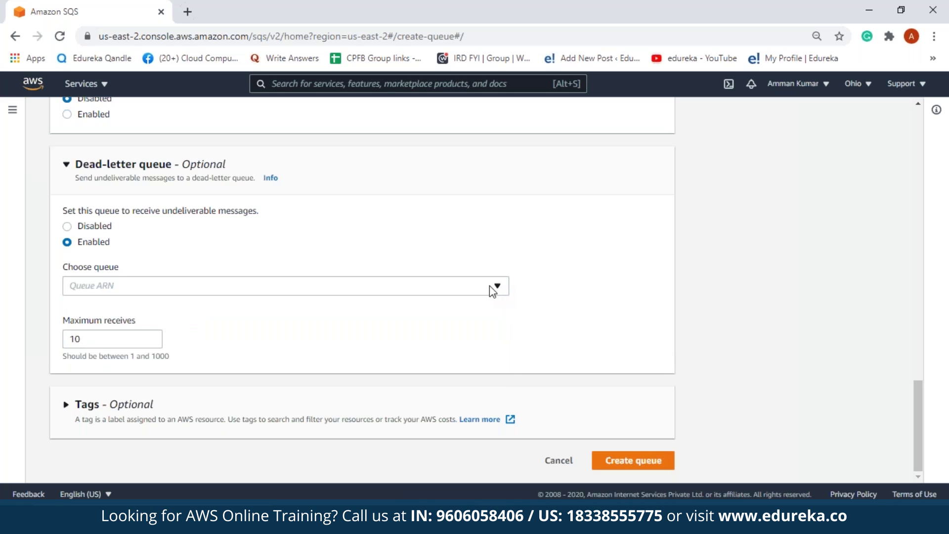
left_click(67, 226)
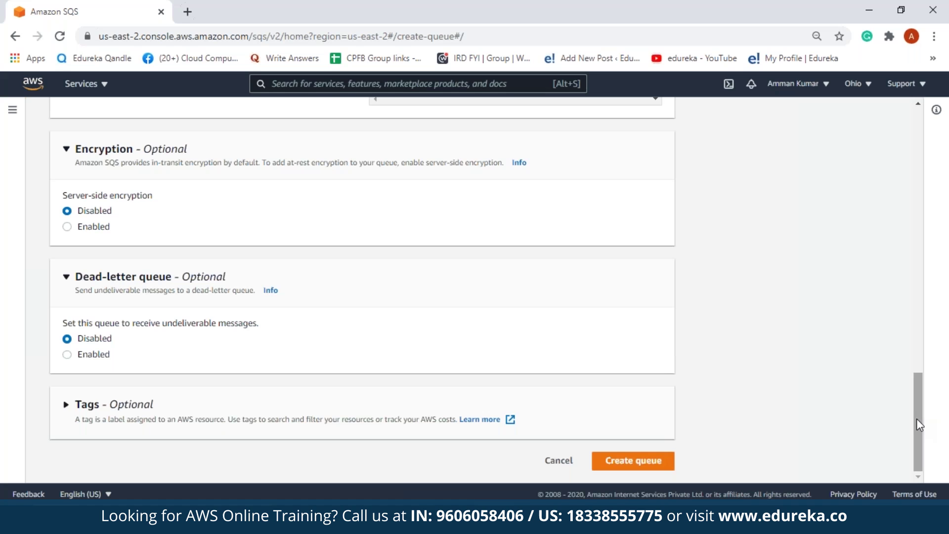
Correct the queue name to "My-Queue" by removing its space, and create the queue.
left_click(652, 467)
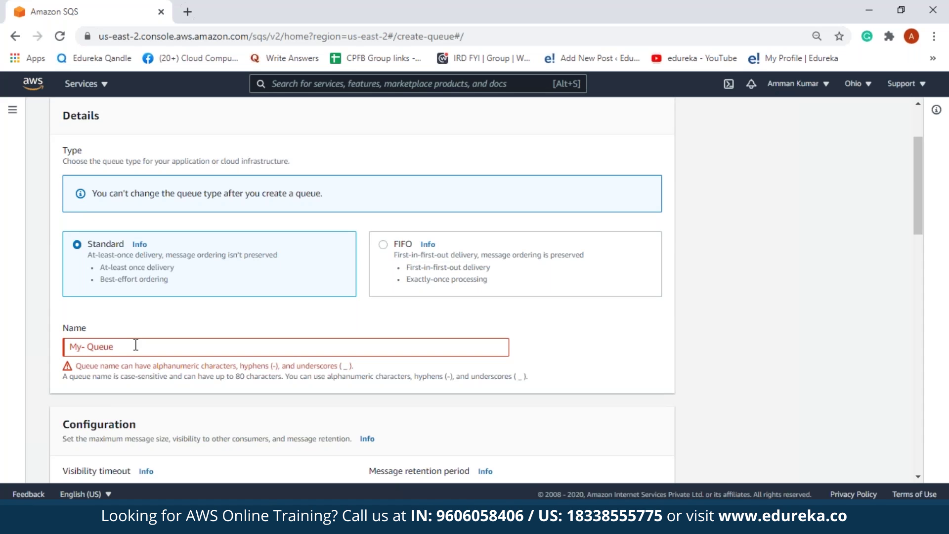
left_click(88, 348)
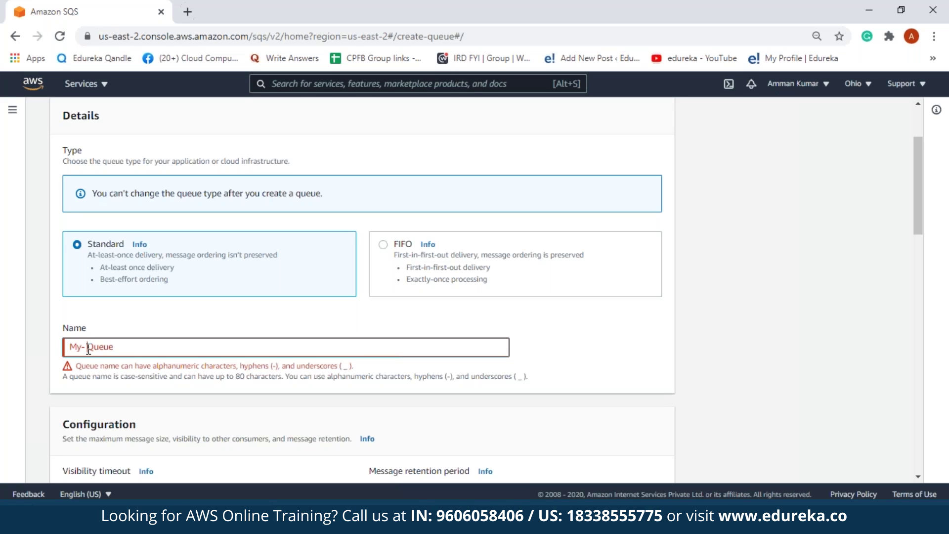
key("BackSpace")
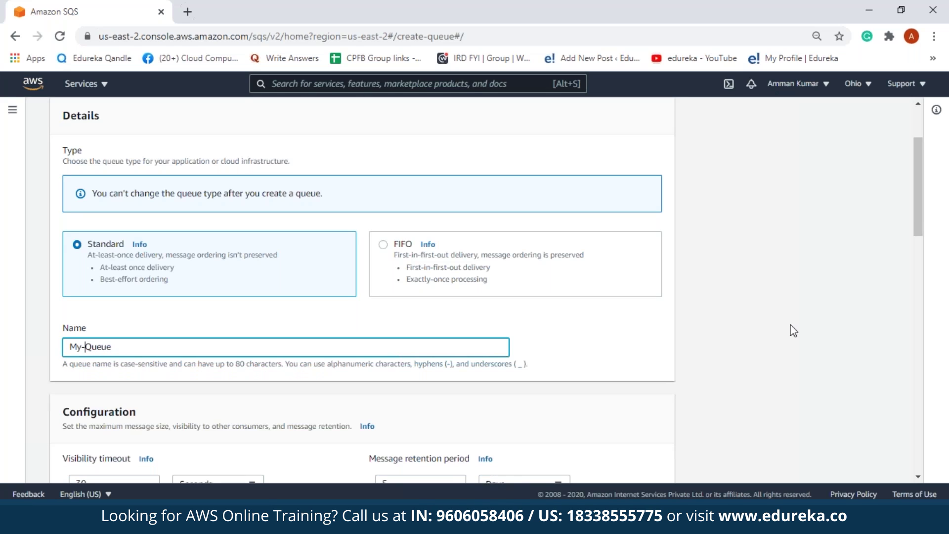
scroll(920, 290, "down", 15)
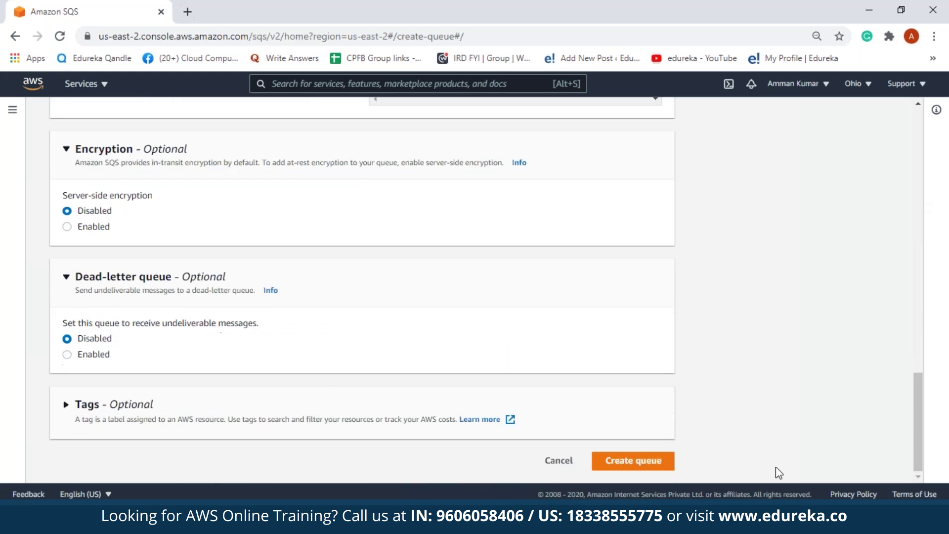
left_click(667, 461)
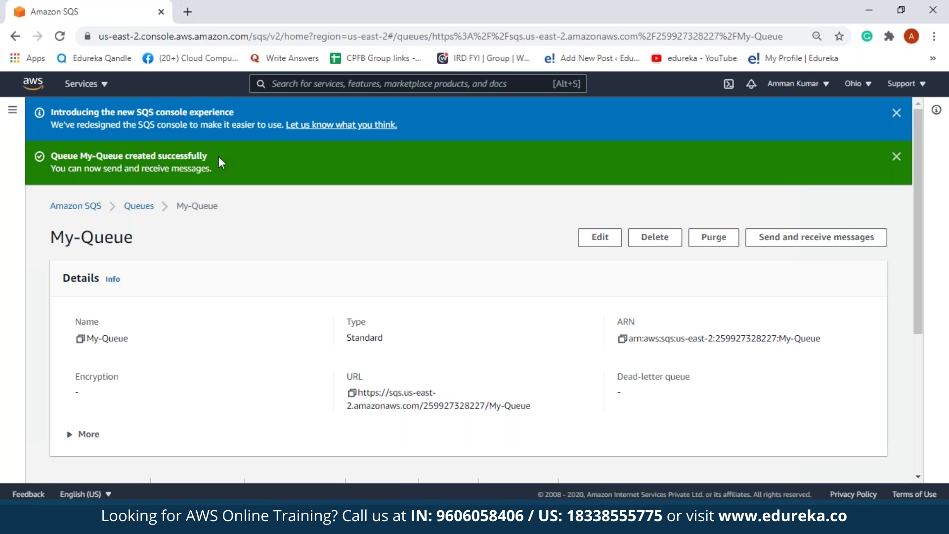
Expand the additional details of My-Queue and review its configuration, including retention period, visibility timeout and delivery delay.
scroll(920, 264, "down", 2)
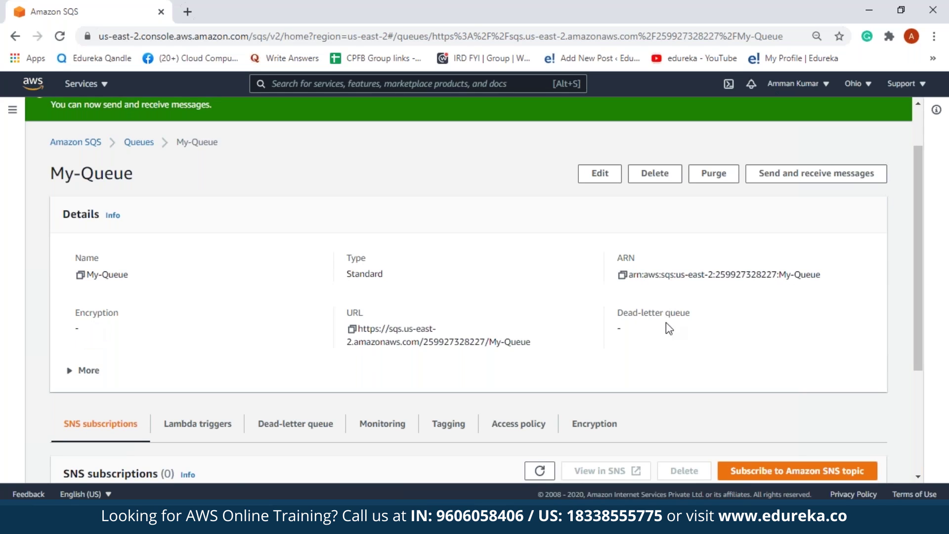
double_click(619, 329)
left_click(80, 372)
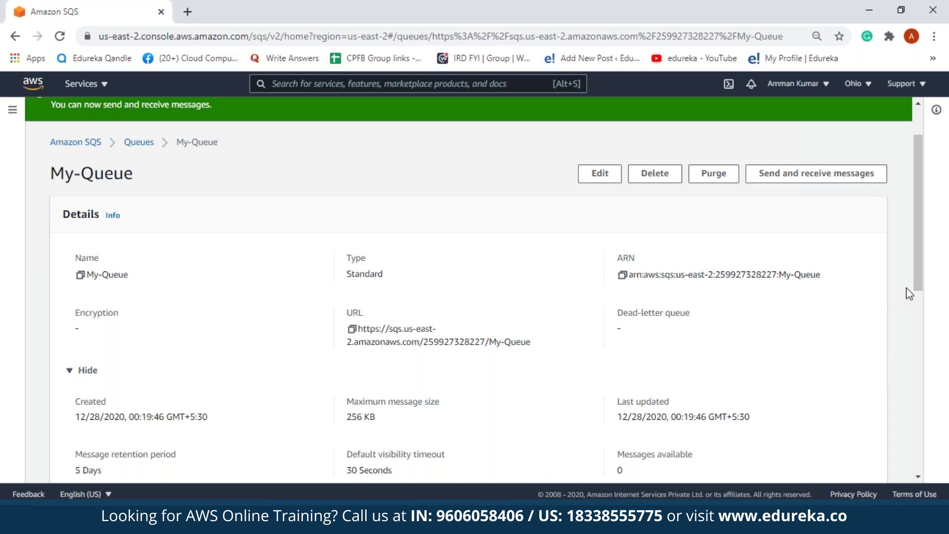
scroll(199, 302, "down", 3)
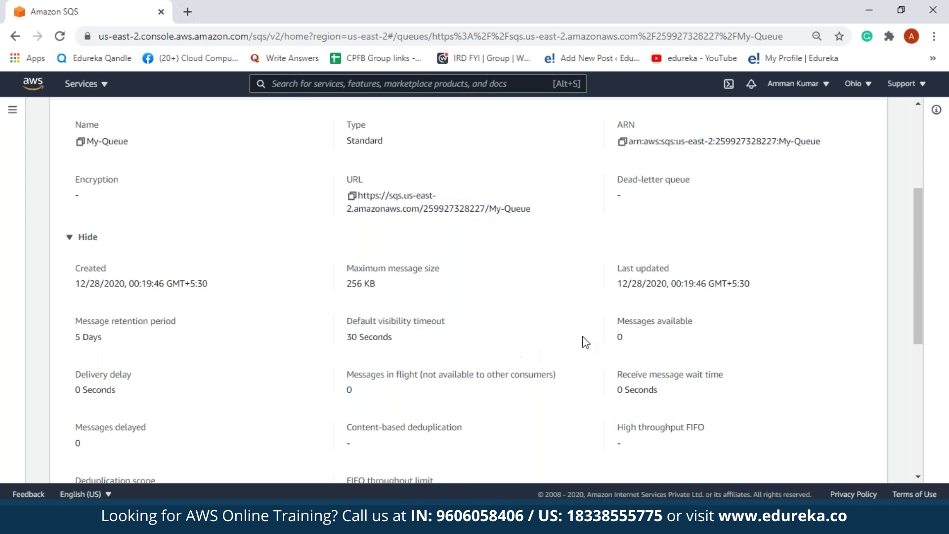
scroll(912, 333, "down", 6)
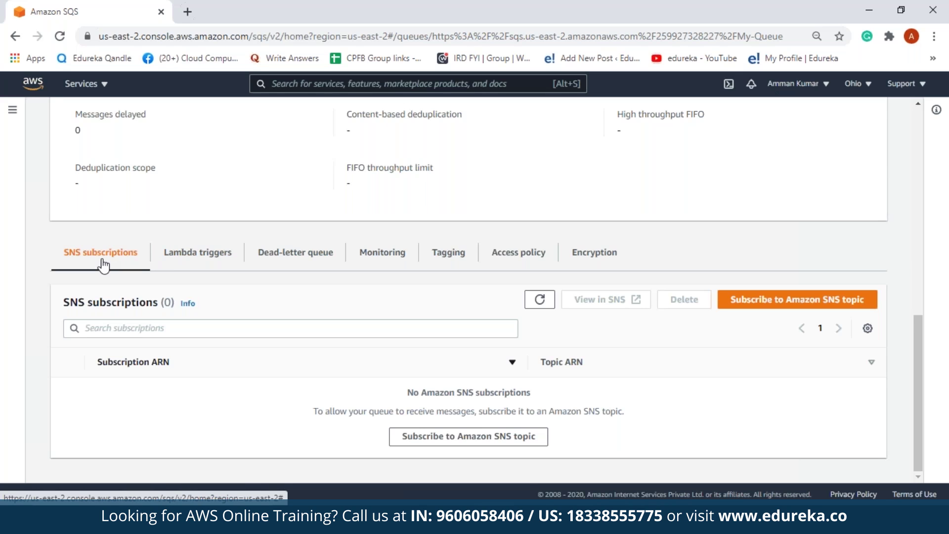
Review the queue's Lambda triggers, dead-letter queue, monitoring, tagging, access policy and encryption sections.
left_click(211, 254)
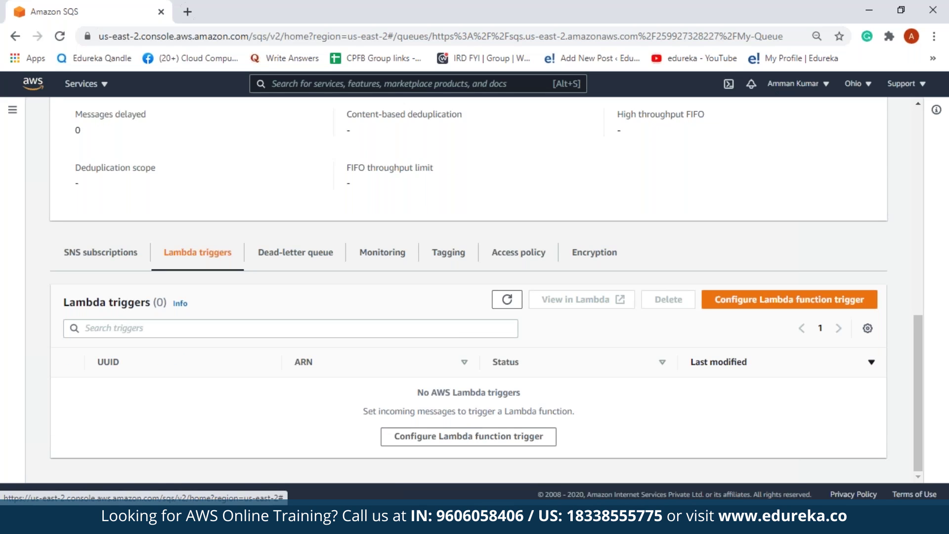
left_click(295, 252)
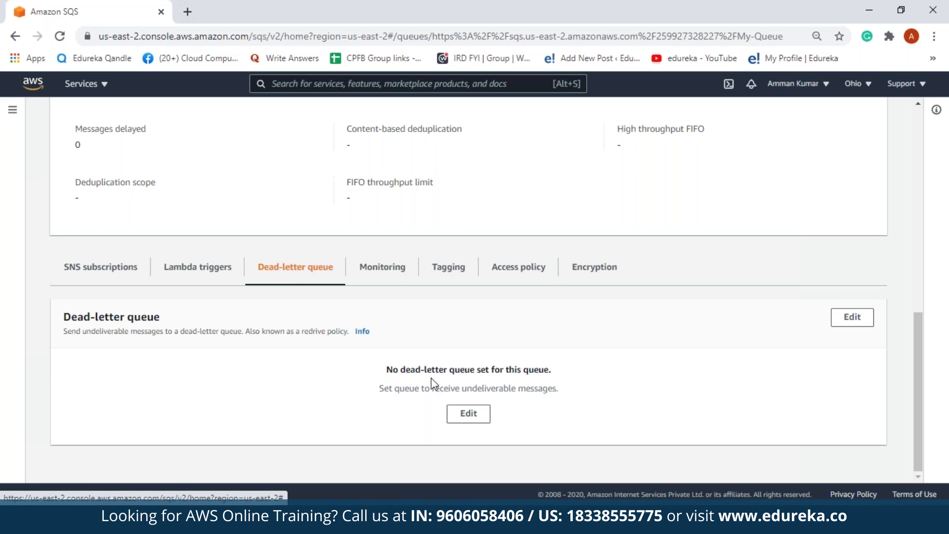
left_click(378, 271)
left_click_drag(917, 335, 917, 346)
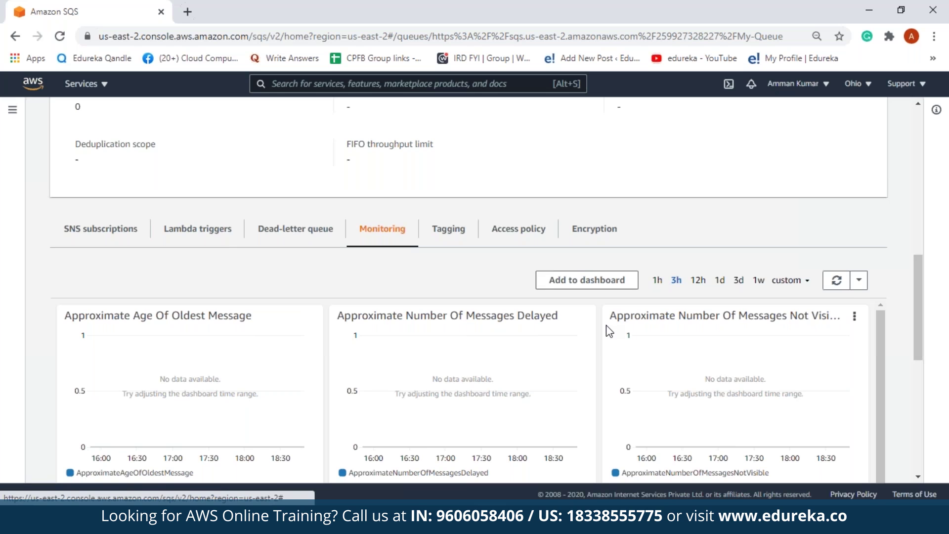
left_click_drag(917, 297, 908, 262)
left_click(455, 321)
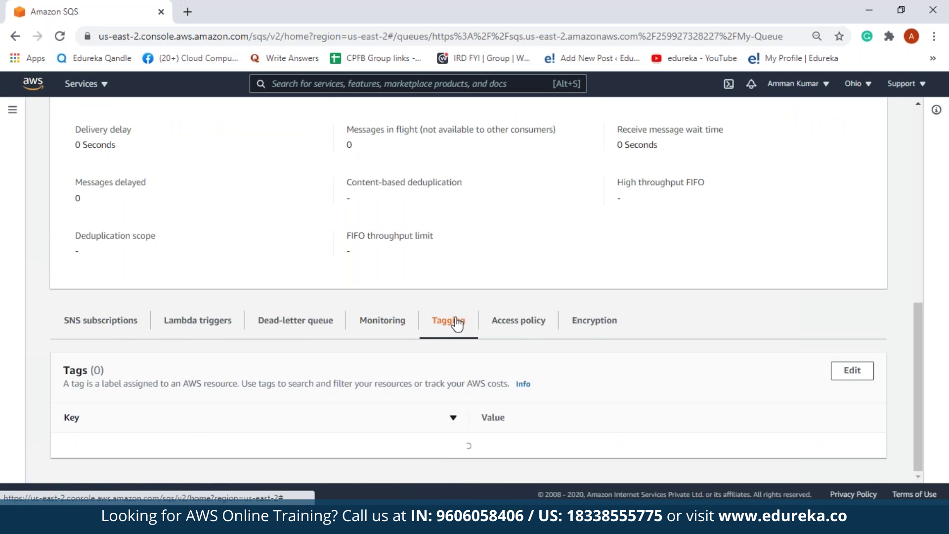
left_click(510, 322)
left_click_drag(915, 318, 911, 415)
scroll(525, 345, "up", 5)
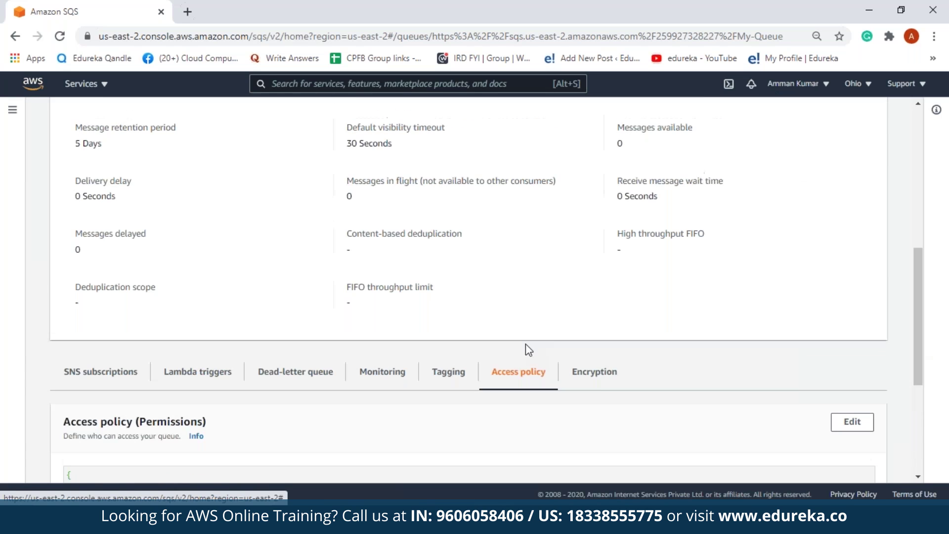
left_click(598, 380)
scroll(925, 346, "down", 5)
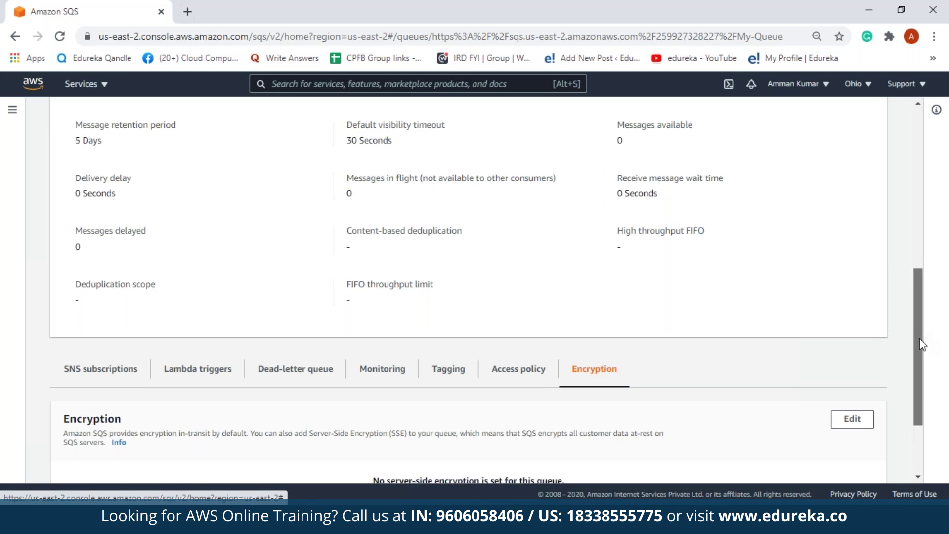
Open the send and receive messages page for My-Queue and enter "Hello world" as the message body.
left_click_drag(916, 349, 916, 161)
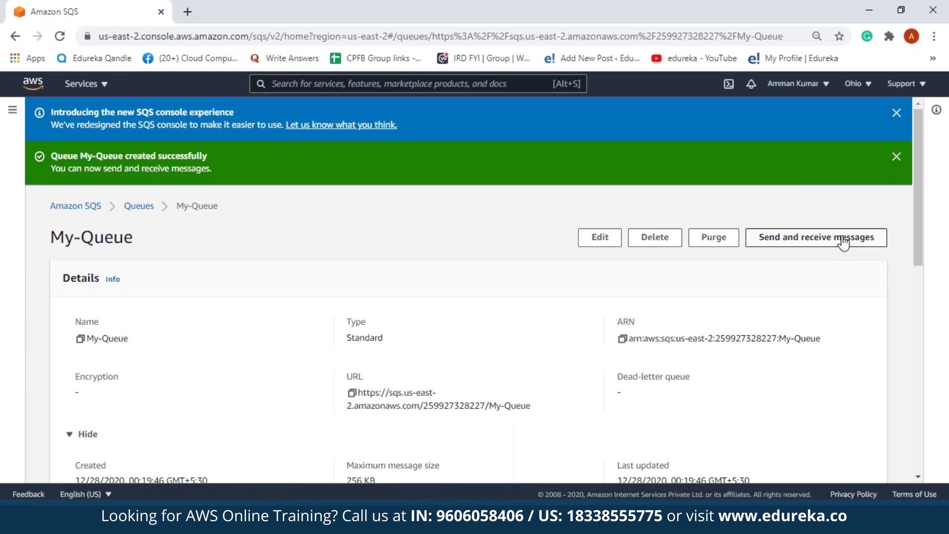
left_click(843, 239)
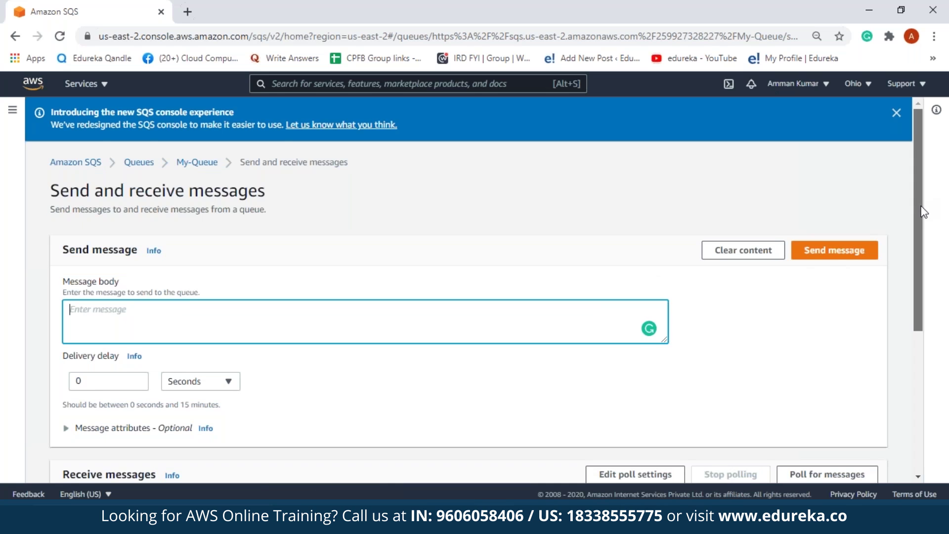
scroll(208, 294, "down", 1)
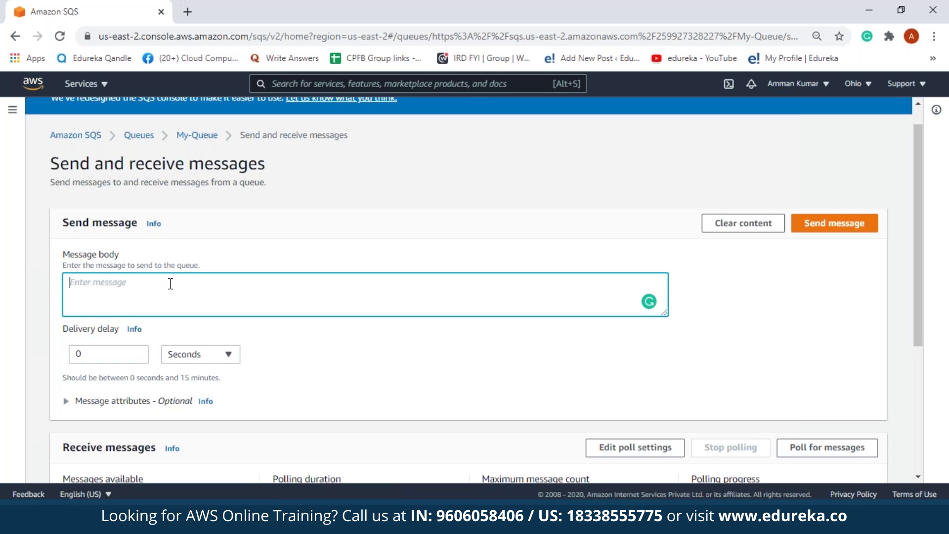
type("Hello world")
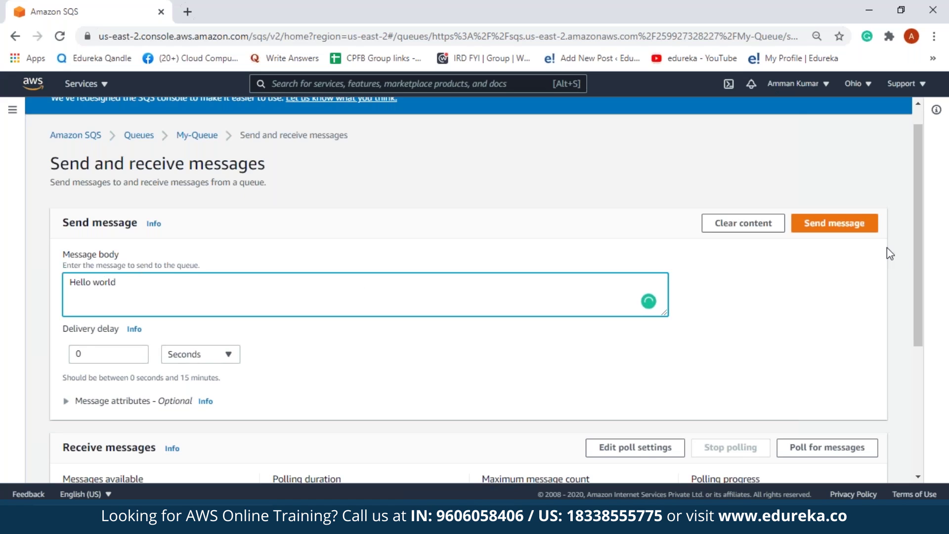
Add a String message attribute named "Demo" with the value "AWS SQS".
scroll(116, 272, "down", 1)
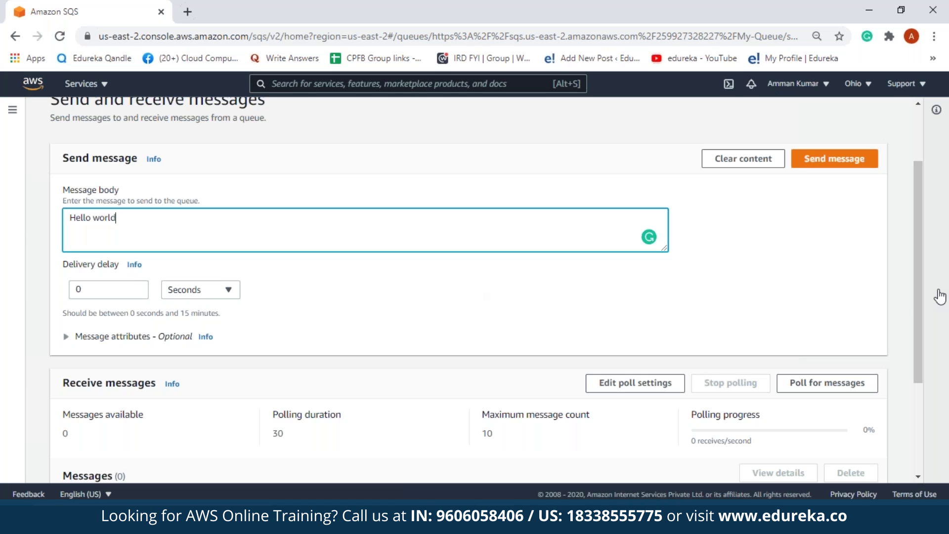
scroll(923, 320, "down", 1)
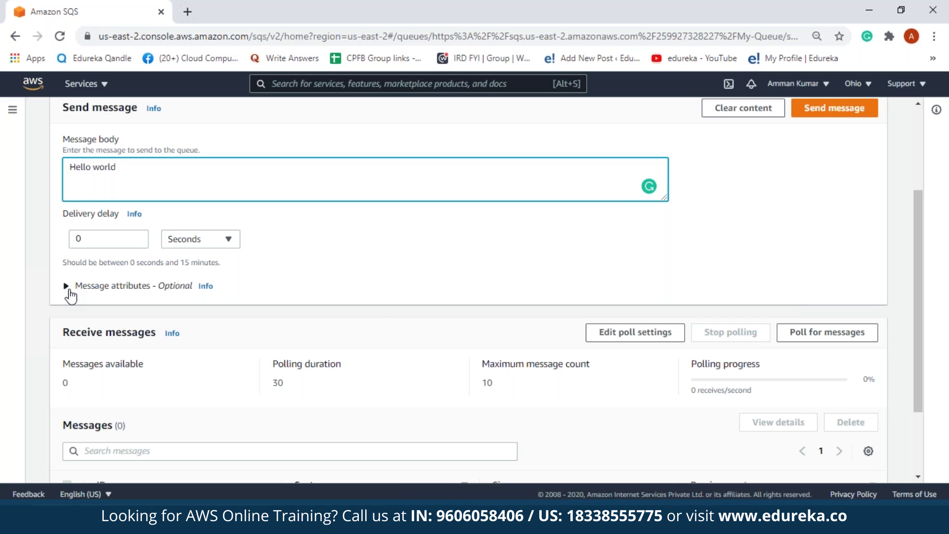
left_click(67, 286)
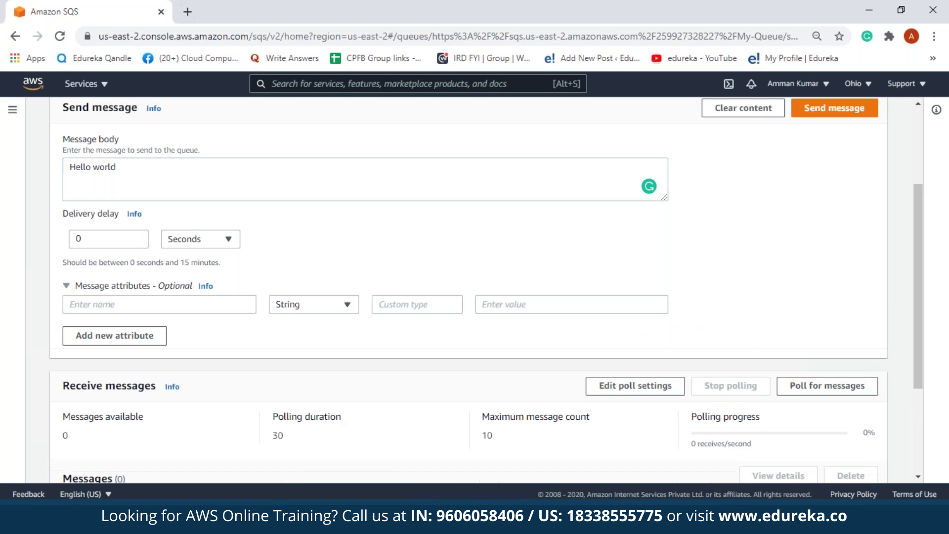
left_click(85, 303)
type("DEm")
key("BackSpace")
key("BackSpace")
type("emo")
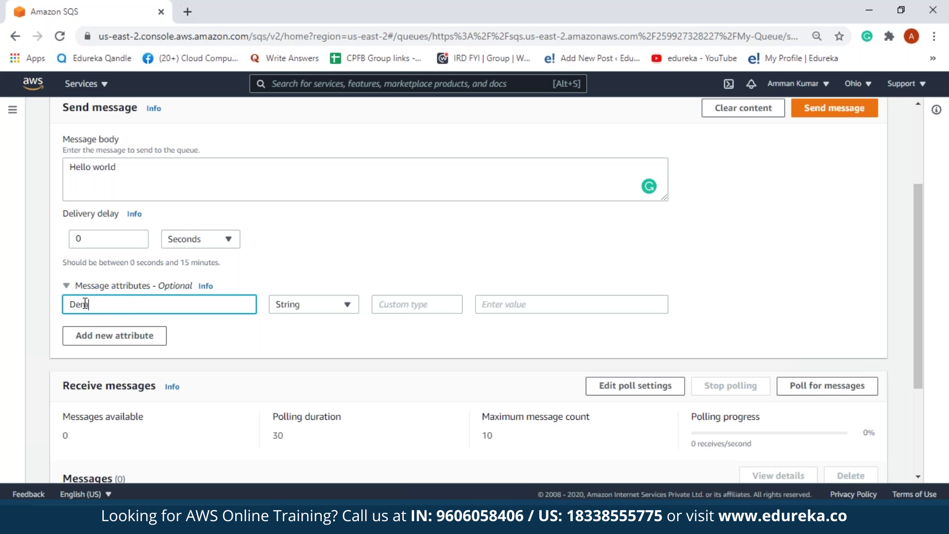
left_click(505, 303)
type("AWS SQS")
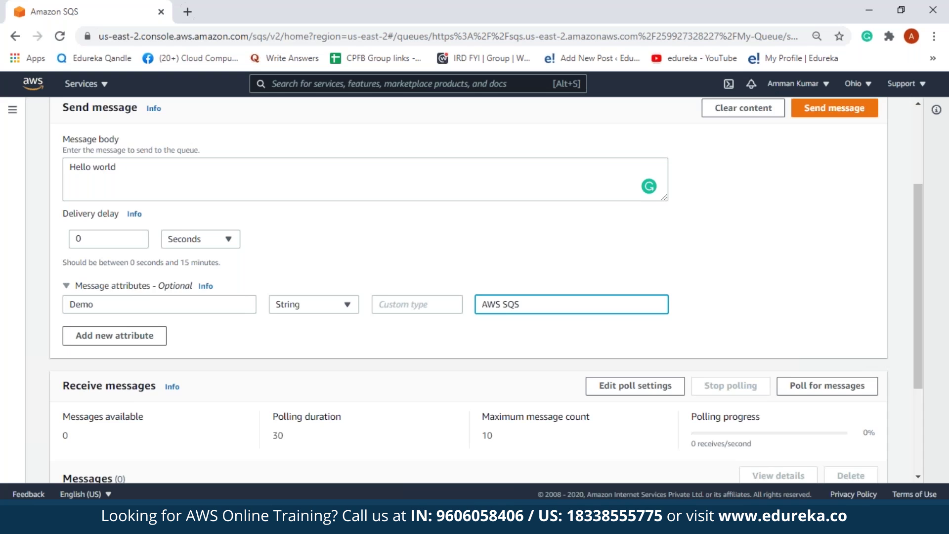
Send the message to the queue and view the sent message's details.
scroll(919, 254, "down", 2)
scroll(927, 274, "down", 2)
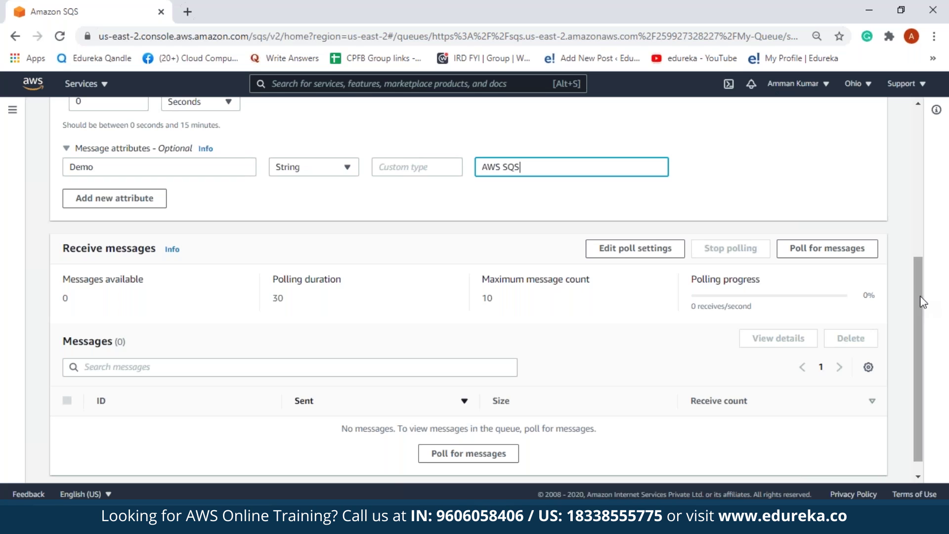
left_click_drag(922, 302, 922, 174)
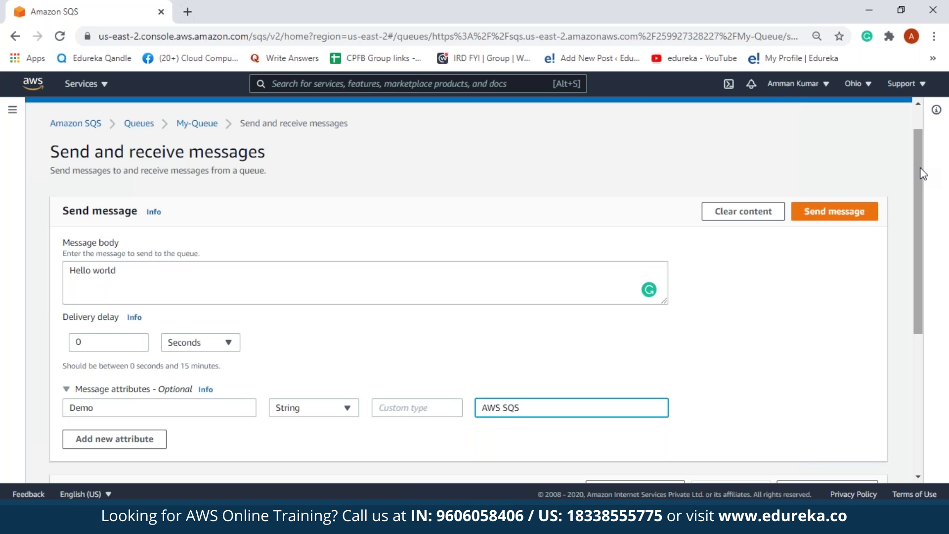
left_click(844, 215)
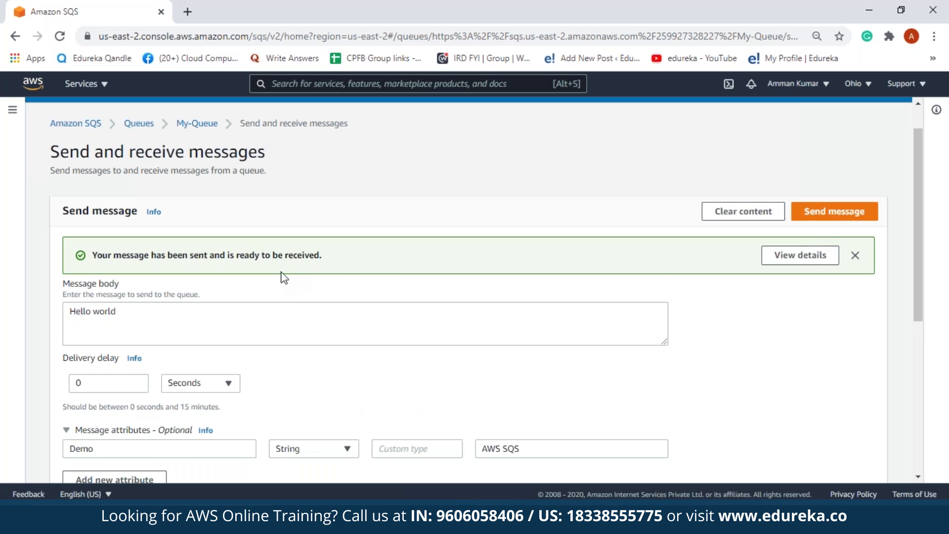
left_click(788, 261)
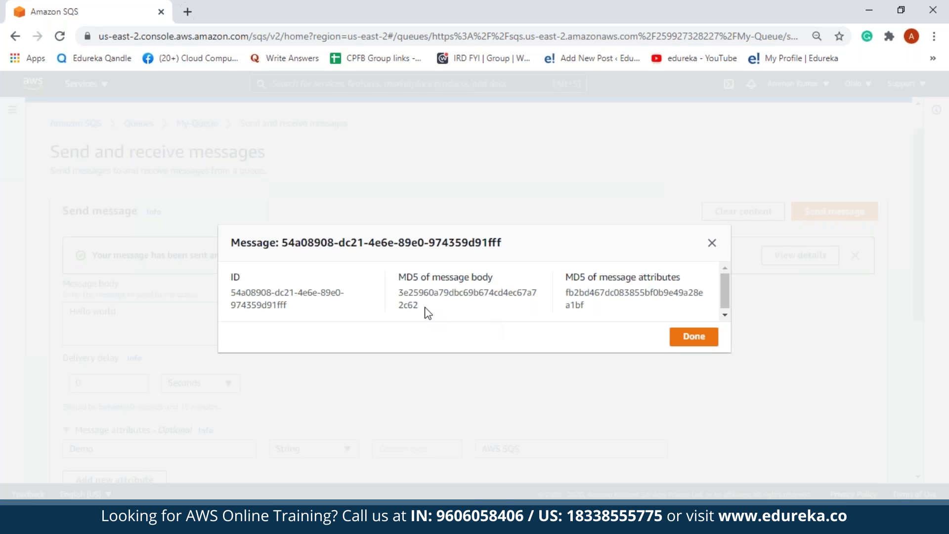
left_click(700, 338)
Poll the queue for messages and inspect the received message's body, attributes and details.
left_click_drag(915, 228, 911, 376)
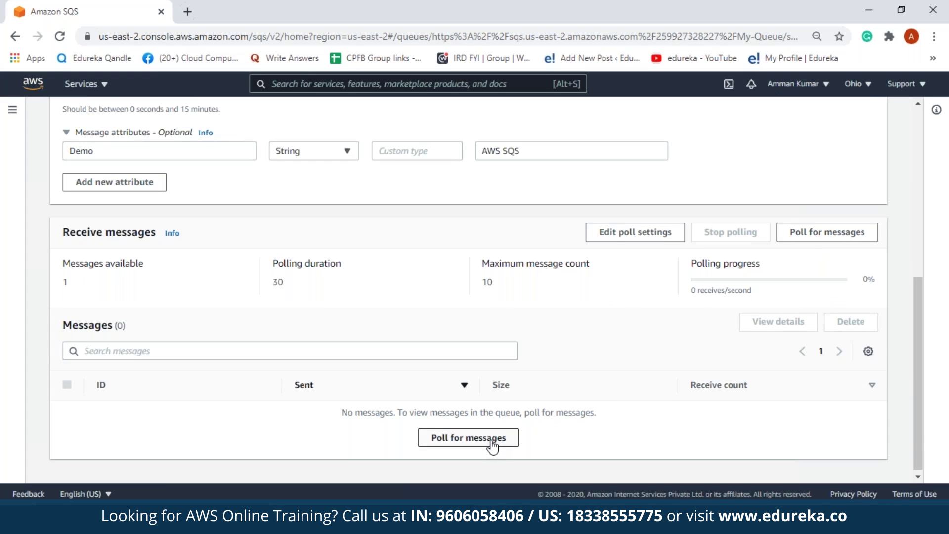
left_click(823, 245)
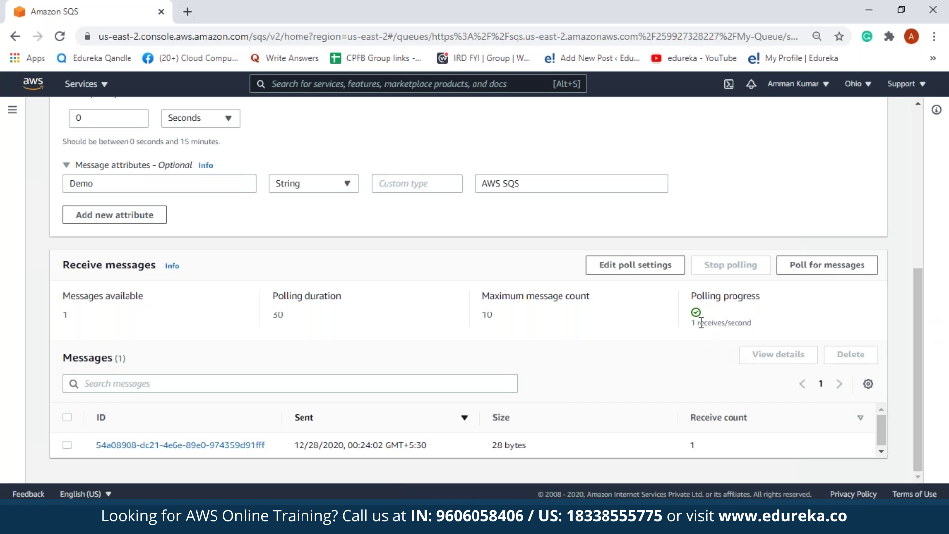
left_click(179, 446)
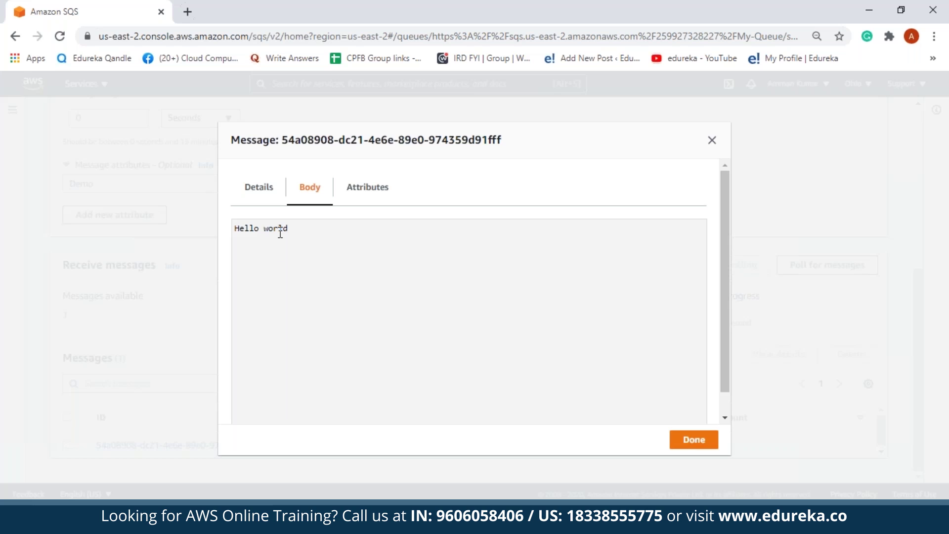
left_click(366, 188)
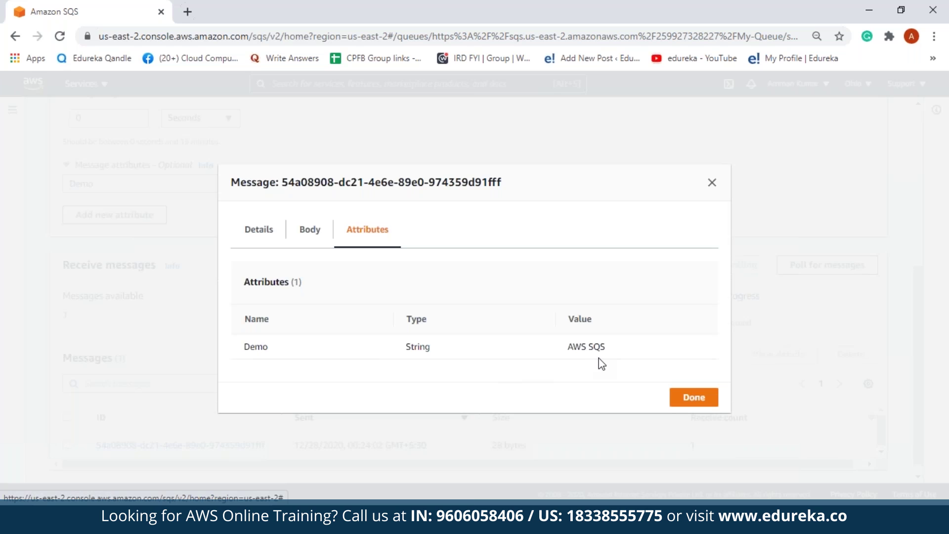
left_click(258, 229)
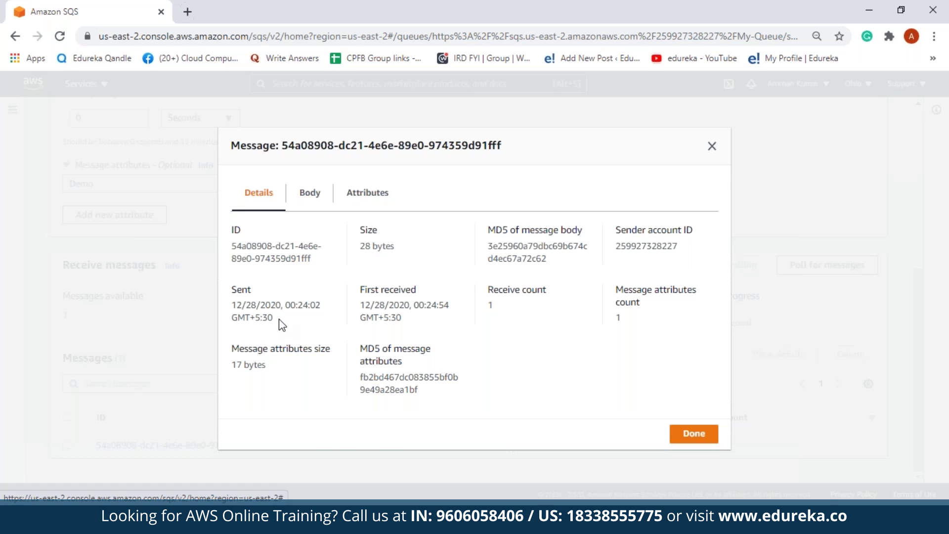
key("Escape")
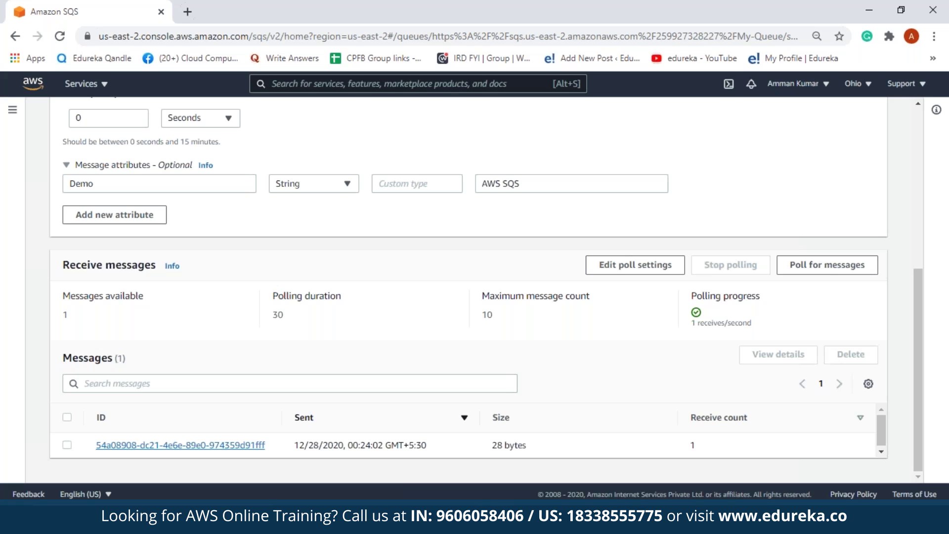
Delete the received message from the queue and confirm the deletion.
left_click(67, 445)
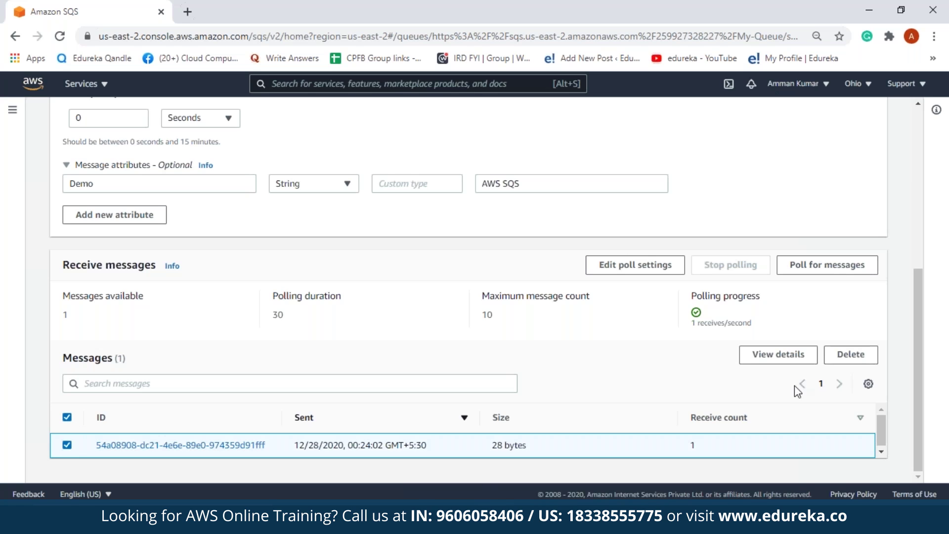
left_click(859, 358)
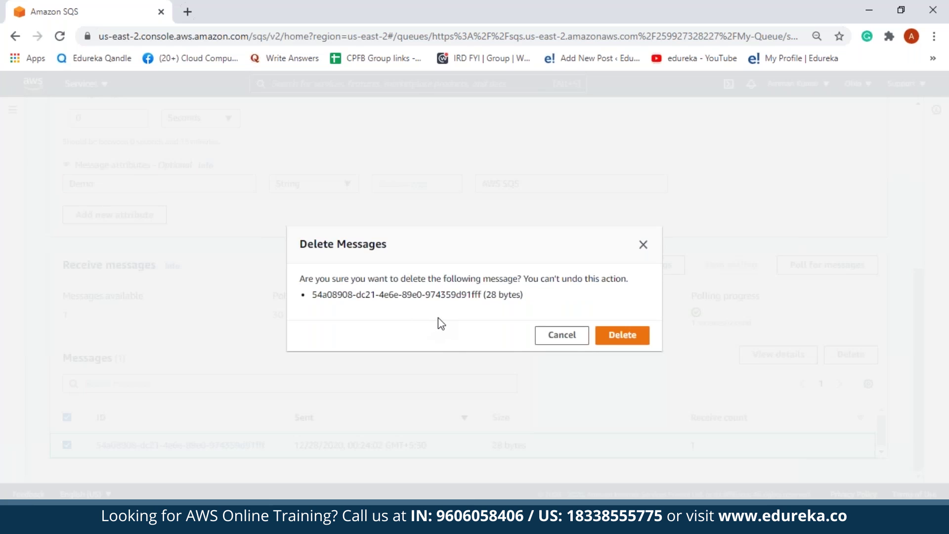
left_click(622, 336)
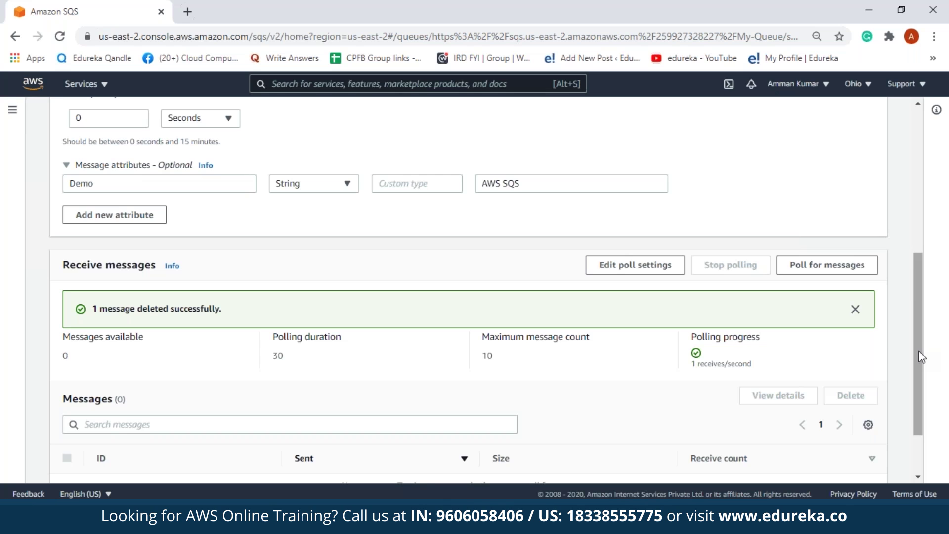
Return to the My-Queue page and permanently delete the queue, confirming with the phrase "delete".
left_click_drag(920, 357, 915, 194)
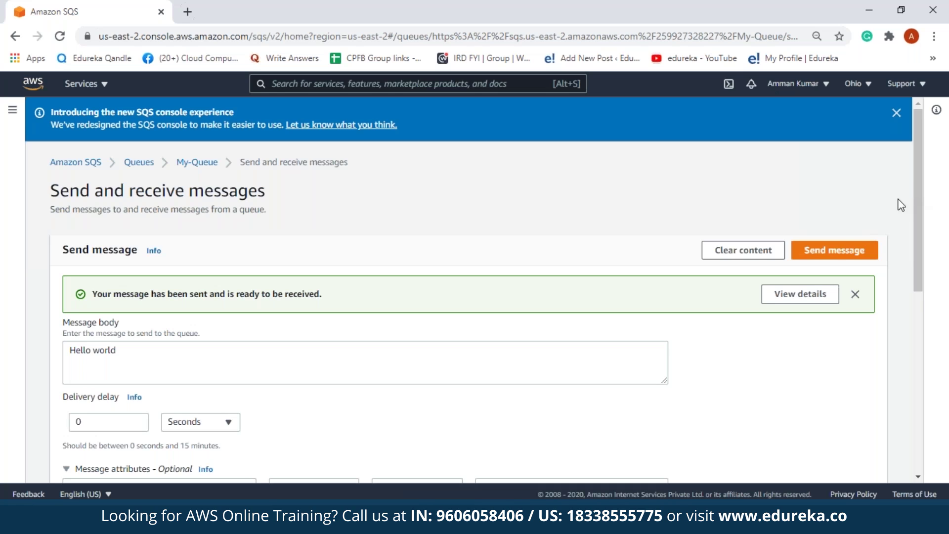
left_click(749, 266)
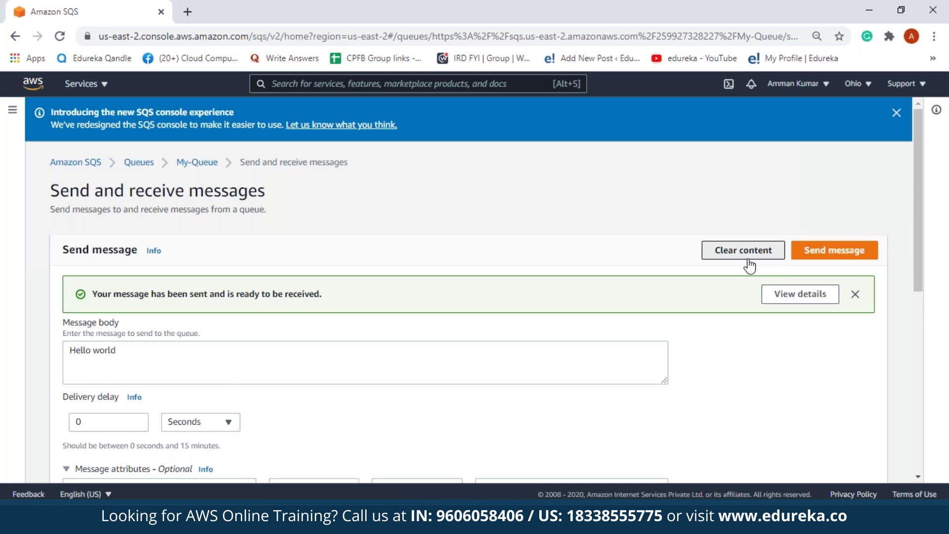
left_click(196, 163)
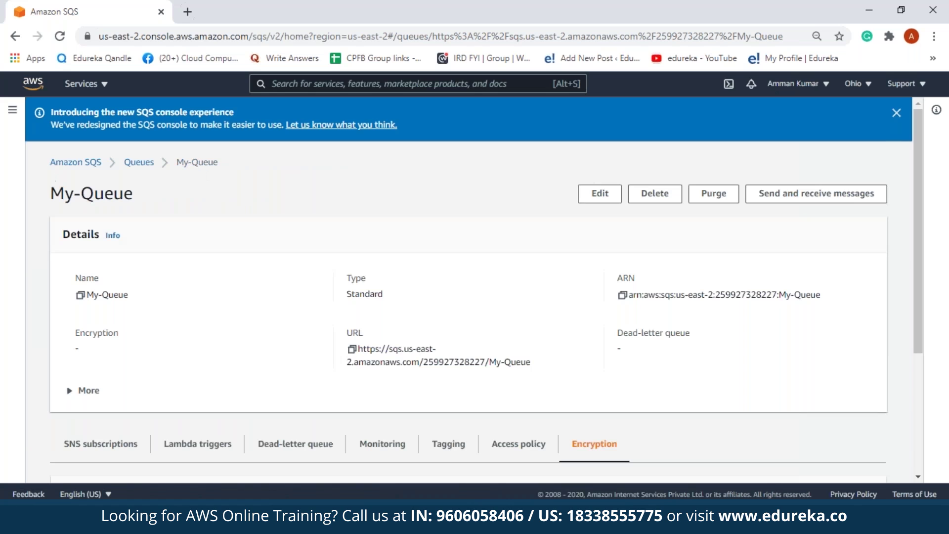
left_click(656, 197)
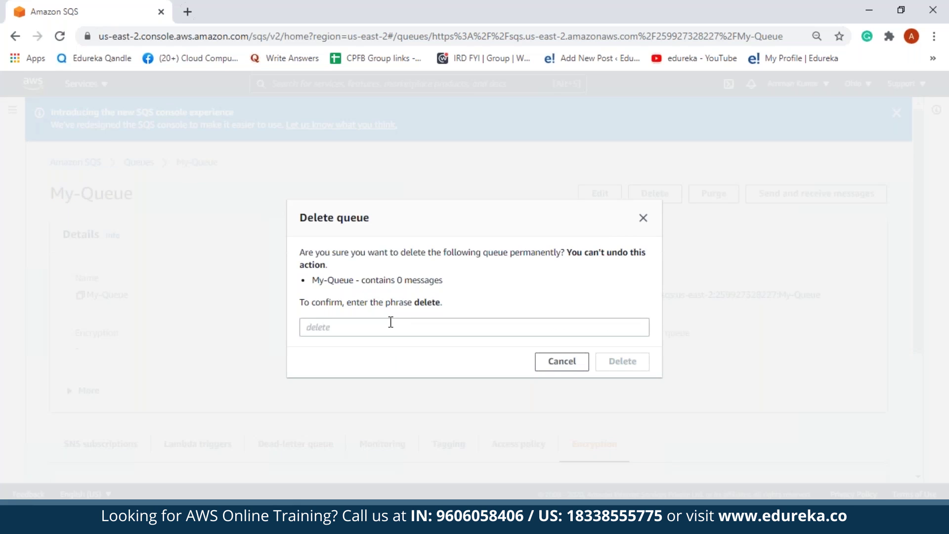
left_click(407, 324)
type("delete")
left_click(623, 366)
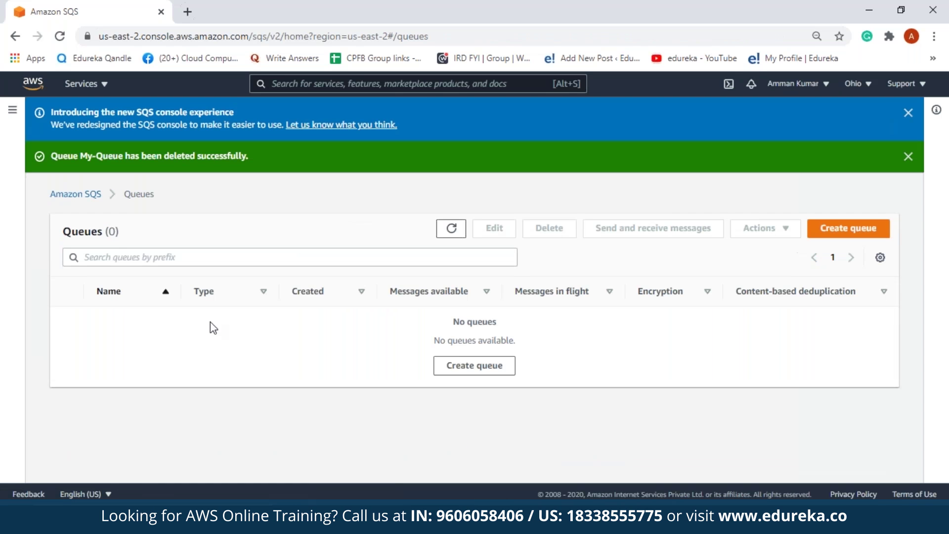